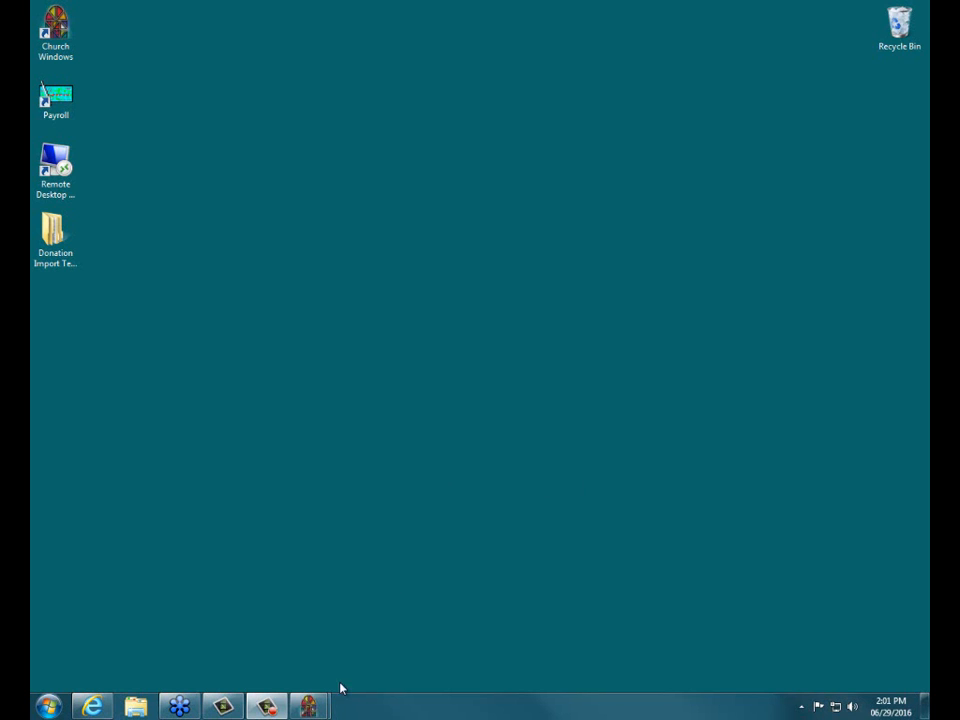
Step: Bring up the Donations window and check the program version on the main Church Windows screen, minimizing that screen
{"action": "mouse_move", "coordinate": [325, 697]}
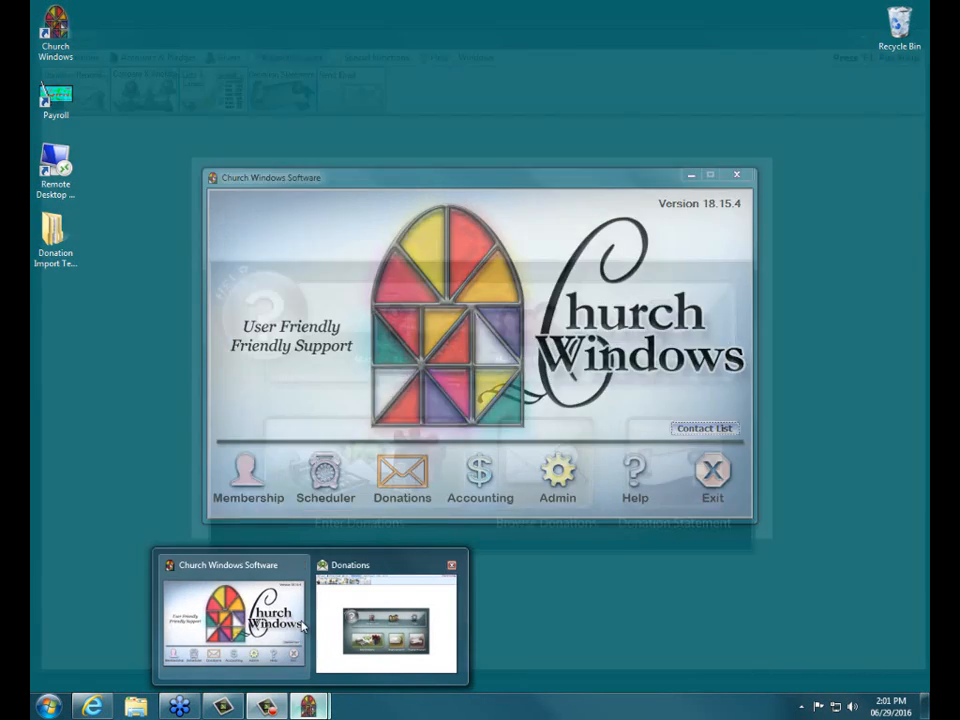
{"action": "left_click", "coordinate": [362, 626]}
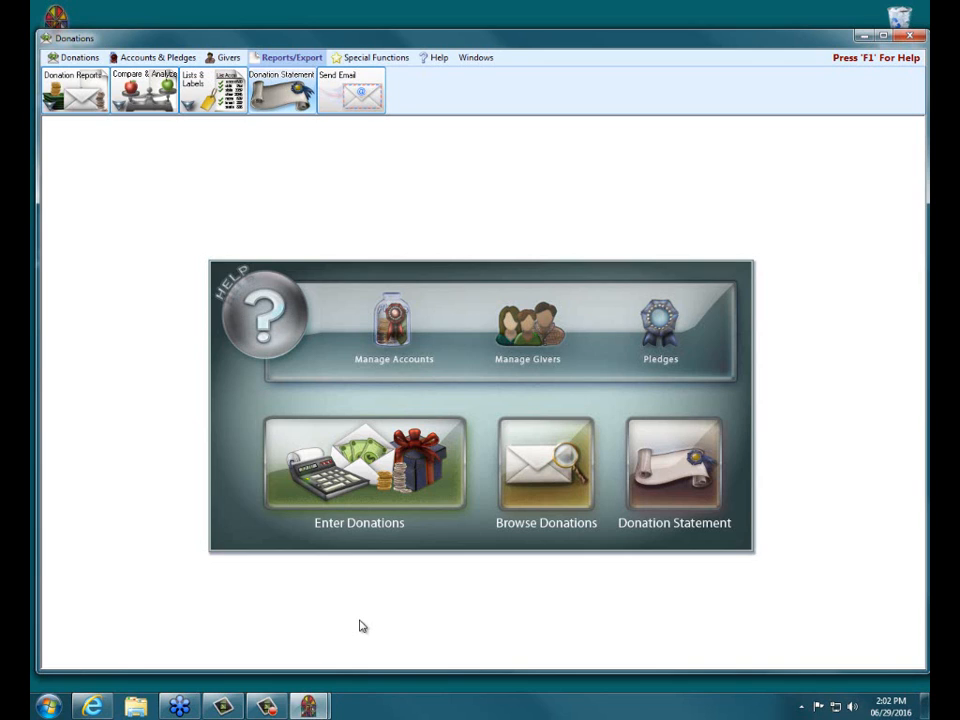
{"action": "mouse_move", "coordinate": [309, 706]}
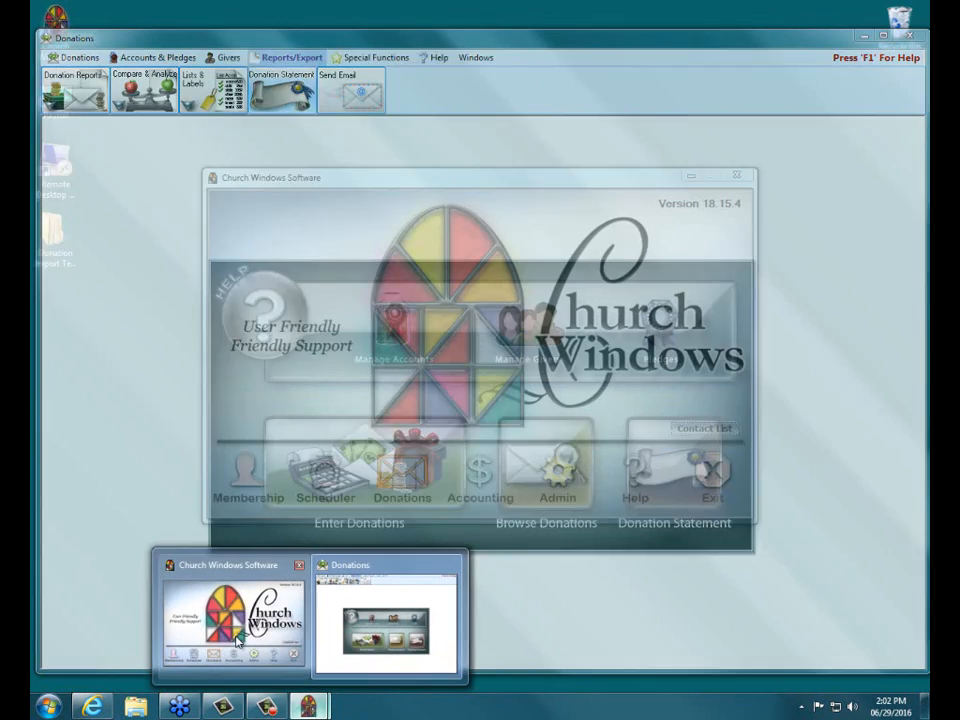
{"action": "left_click", "coordinate": [235, 638]}
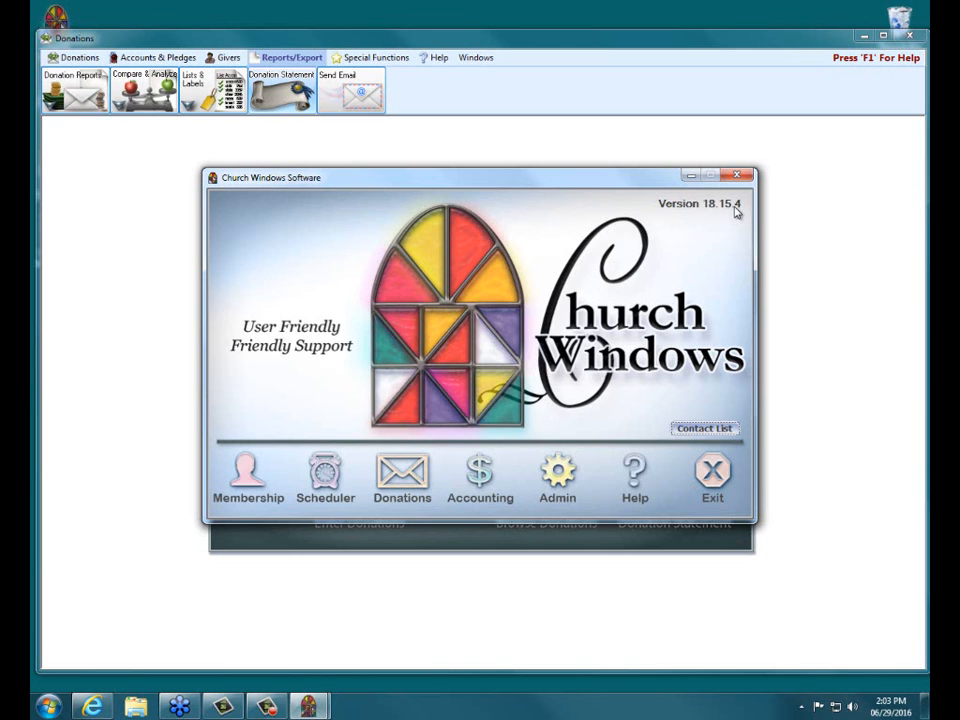
{"action": "left_click", "coordinate": [692, 176]}
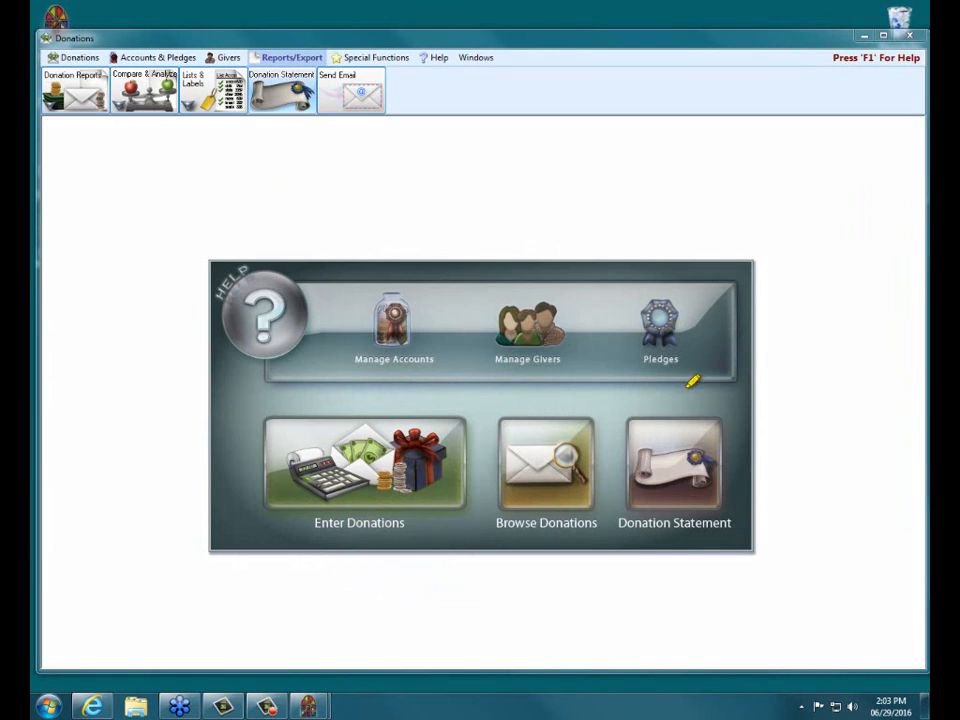
Step: Open the Donation Statement setup to select who should receive a statement
{"action": "mouse_move", "coordinate": [612, 408]}
{"action": "left_mouse_down"}
{"action": "mouse_move", "coordinate": [731, 400]}
{"action": "mouse_move", "coordinate": [766, 464]}
{"action": "mouse_move", "coordinate": [758, 510]}
{"action": "mouse_move", "coordinate": [624, 521]}
{"action": "mouse_move", "coordinate": [626, 388]}
{"action": "mouse_move", "coordinate": [614, 393]}
{"action": "left_mouse_up"}
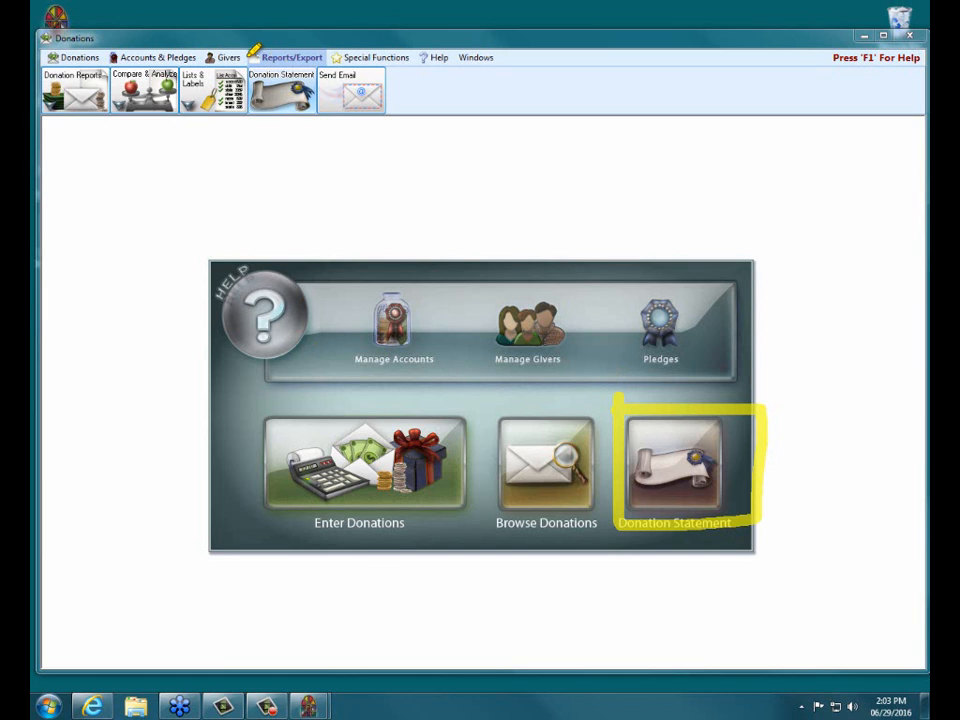
{"action": "left_click_drag", "start_coordinate": [250, 57], "coordinate": [320, 57]}
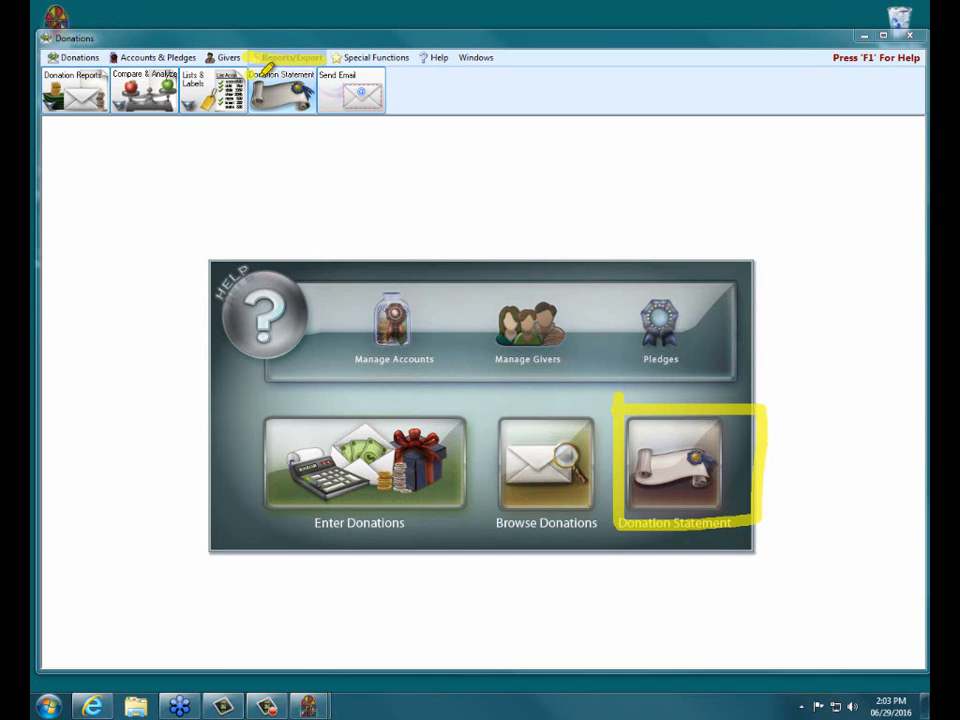
{"action": "left_click_drag", "start_coordinate": [262, 74], "coordinate": [316, 74]}
{"action": "key", "text": "Escape"}
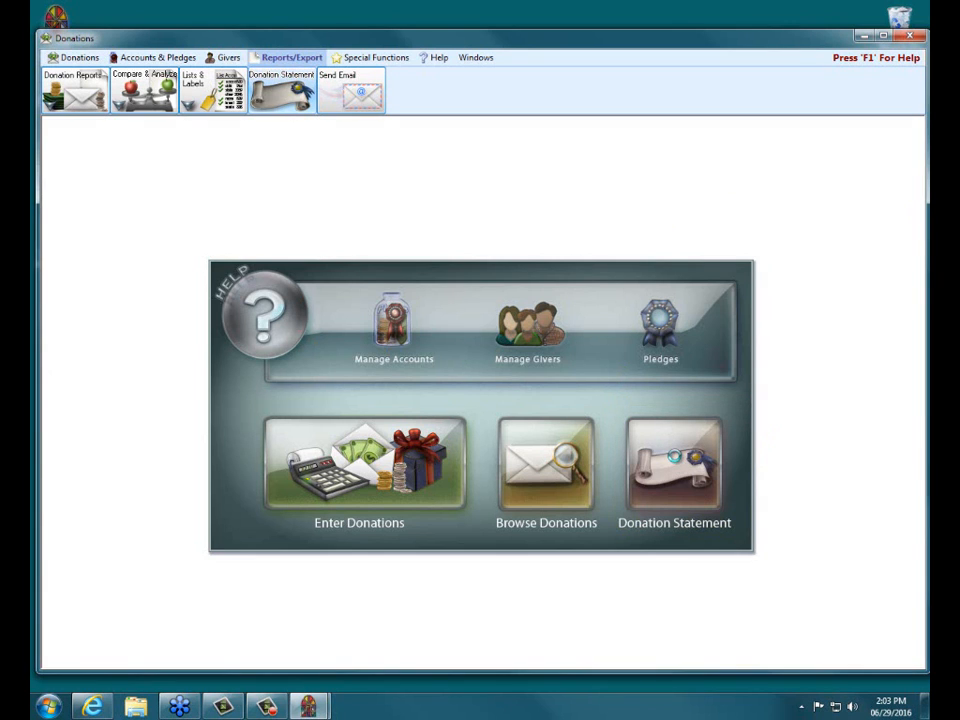
{"action": "left_click", "coordinate": [674, 456]}
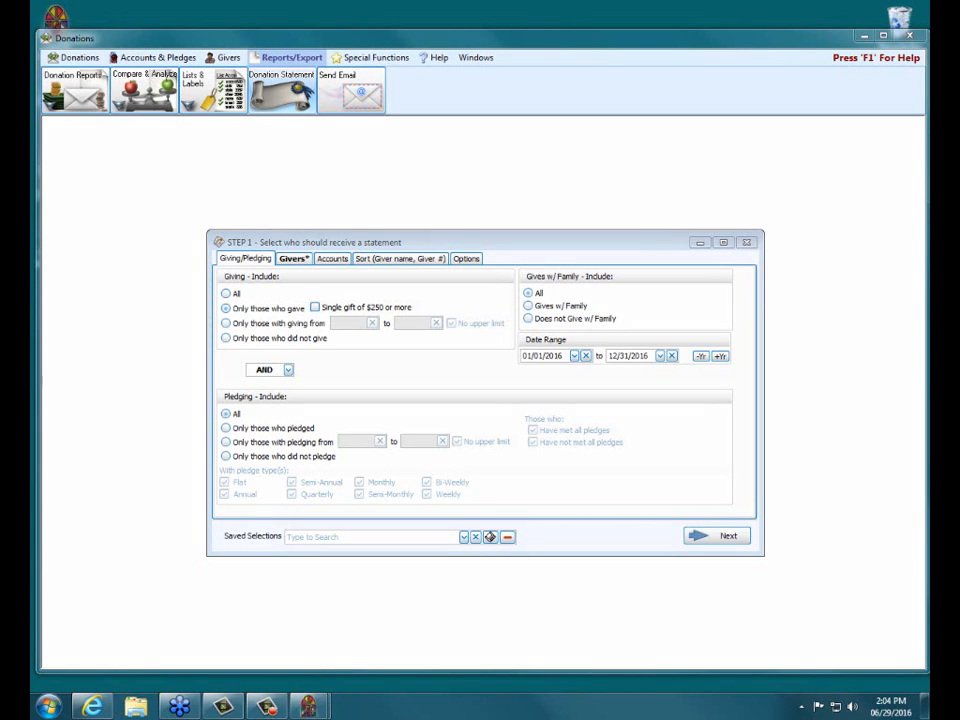
{"action": "left_click_drag", "start_coordinate": [226, 303], "coordinate": [298, 302]}
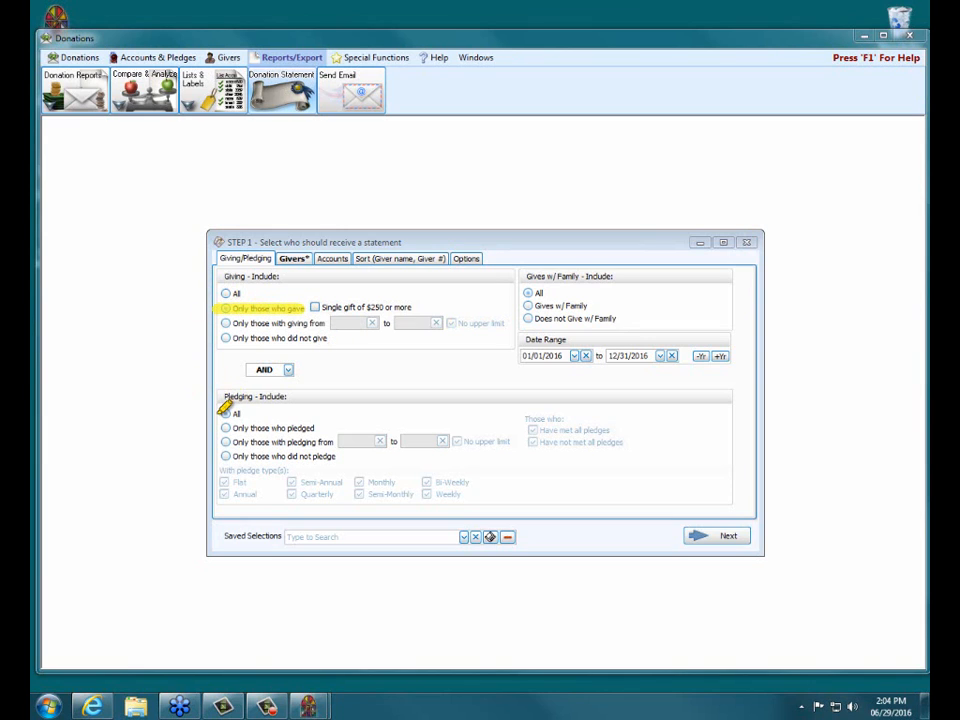
{"action": "left_click_drag", "start_coordinate": [217, 413], "coordinate": [241, 414]}
{"action": "left_click_drag", "start_coordinate": [520, 354], "coordinate": [652, 354]}
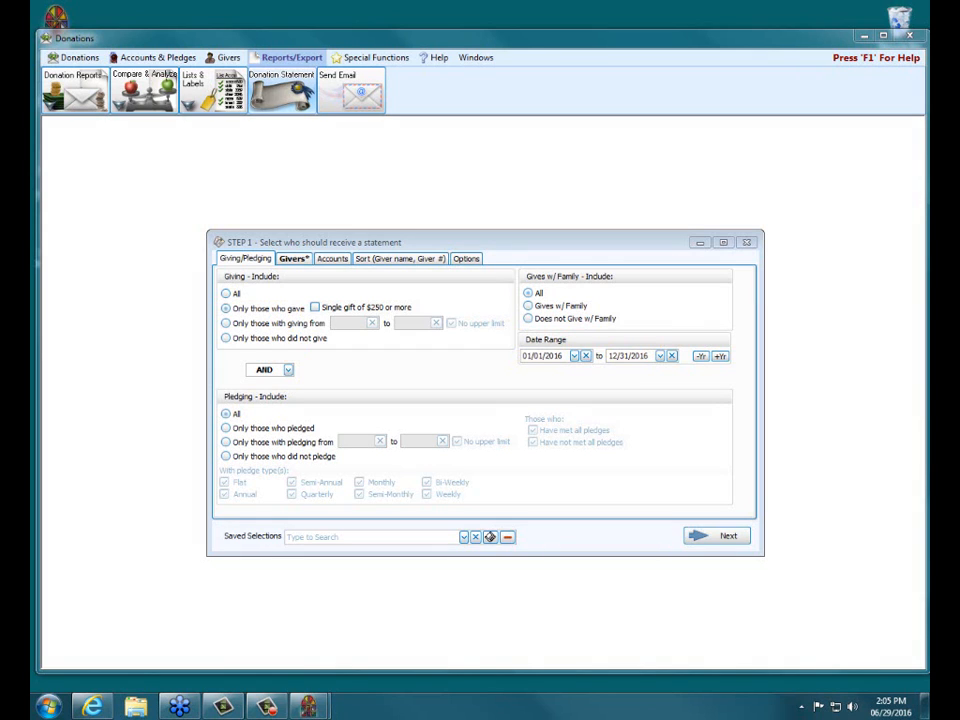
Step: Try including all givers in the giving criteria together with only those who pledged in the pledging criteria
{"action": "left_click", "coordinate": [229, 295]}
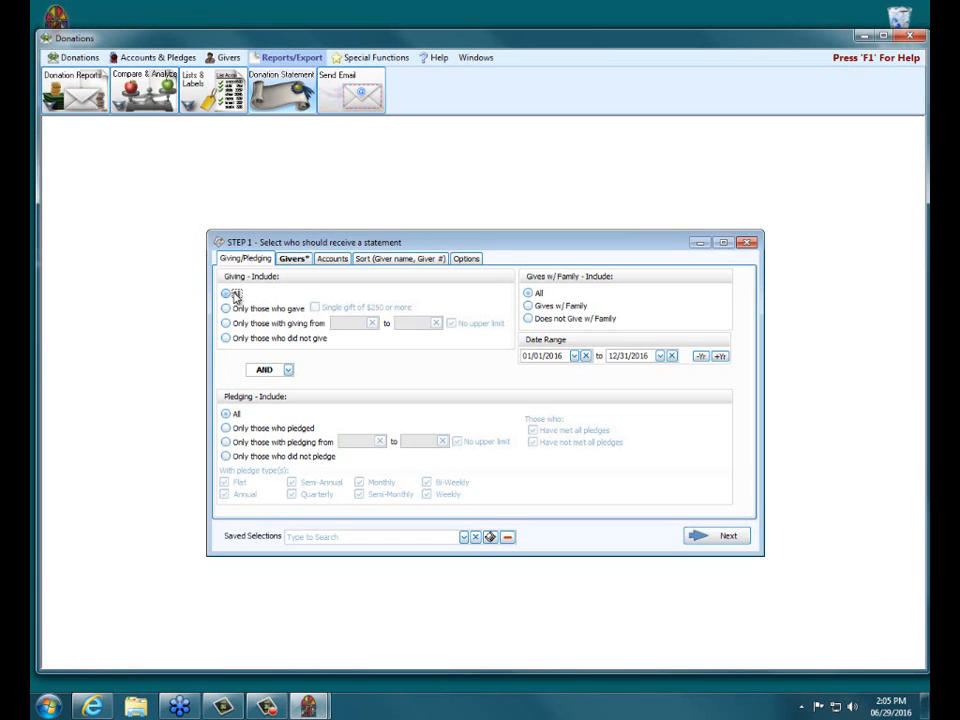
{"action": "left_click", "coordinate": [236, 294]}
{"action": "left_click", "coordinate": [236, 430]}
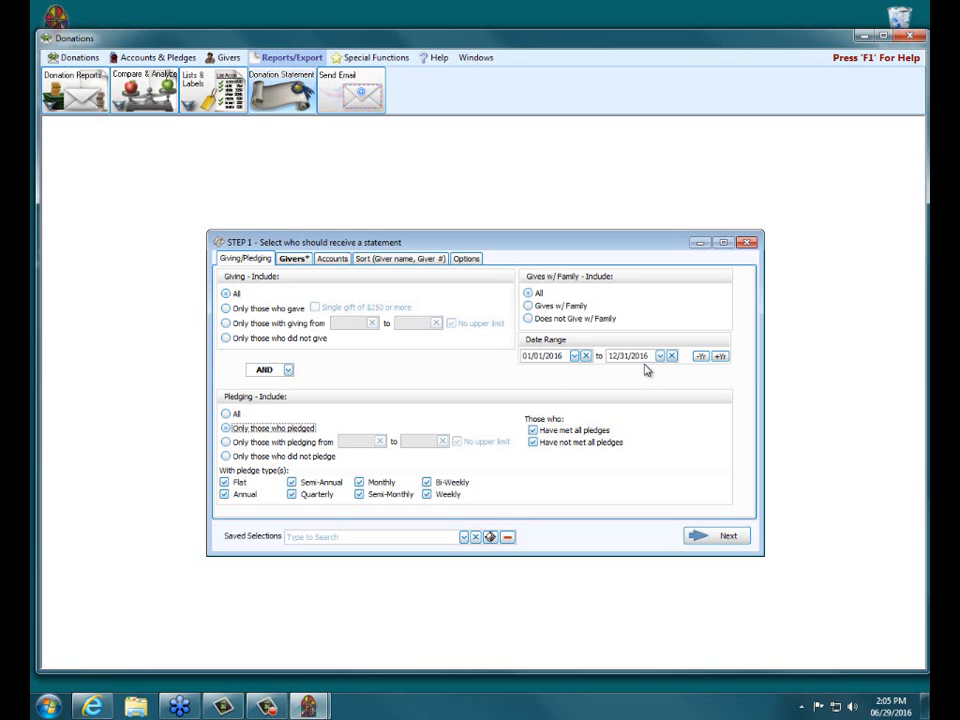
Step: Include only those who gave with pledging set to All, and set the month of the date range's end date to 06
{"action": "left_click", "coordinate": [258, 316]}
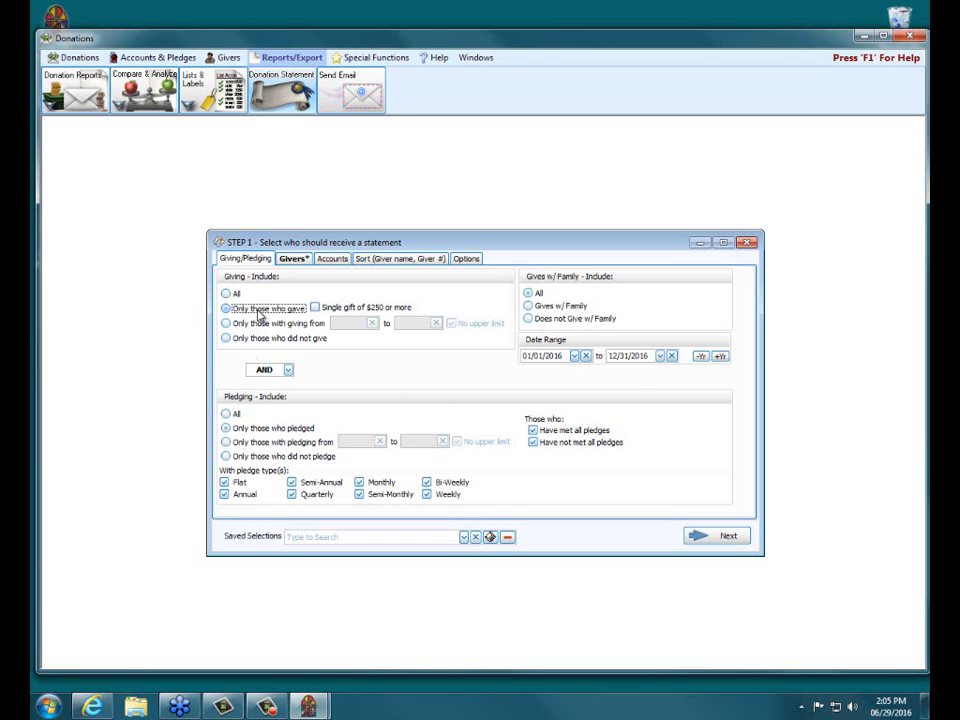
{"action": "left_click", "coordinate": [233, 414]}
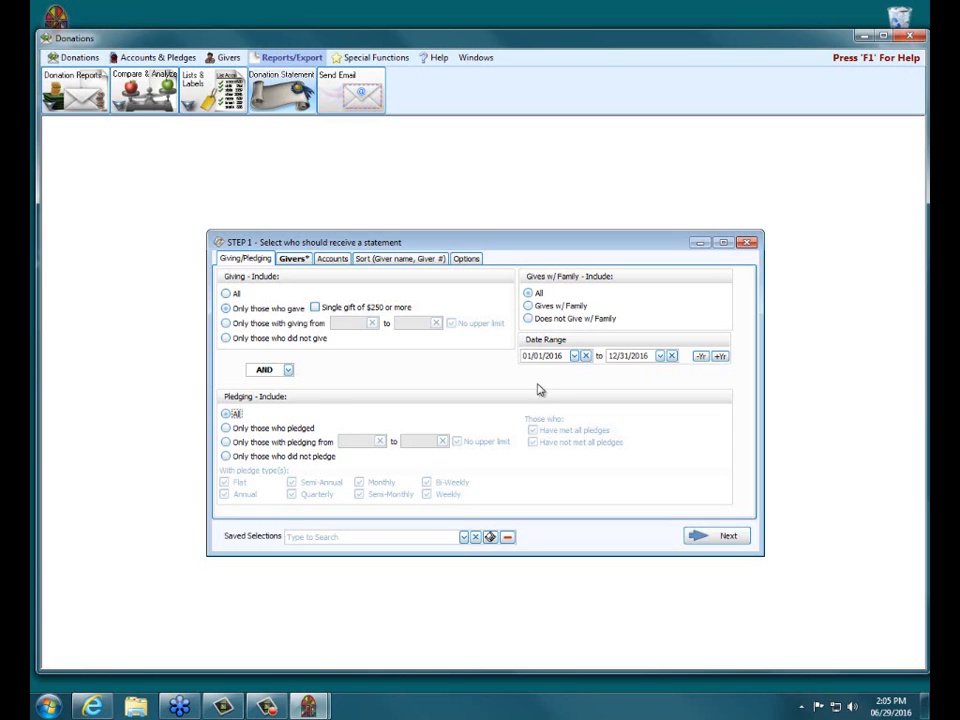
{"action": "left_click", "coordinate": [612, 356]}
{"action": "type", "text": "06"}
Step: Examine the giver number and inclusion options in the Givers criteria, and browse the list of available membership fields
{"action": "left_click", "coordinate": [294, 259]}
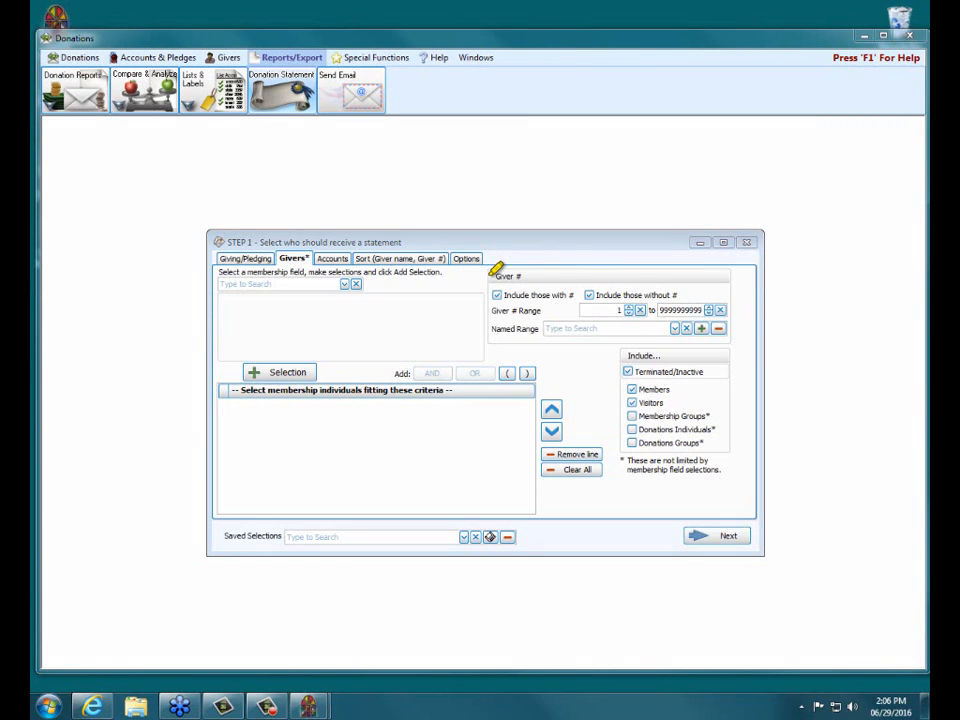
{"action": "left_click_drag", "start_coordinate": [491, 277], "coordinate": [519, 277]}
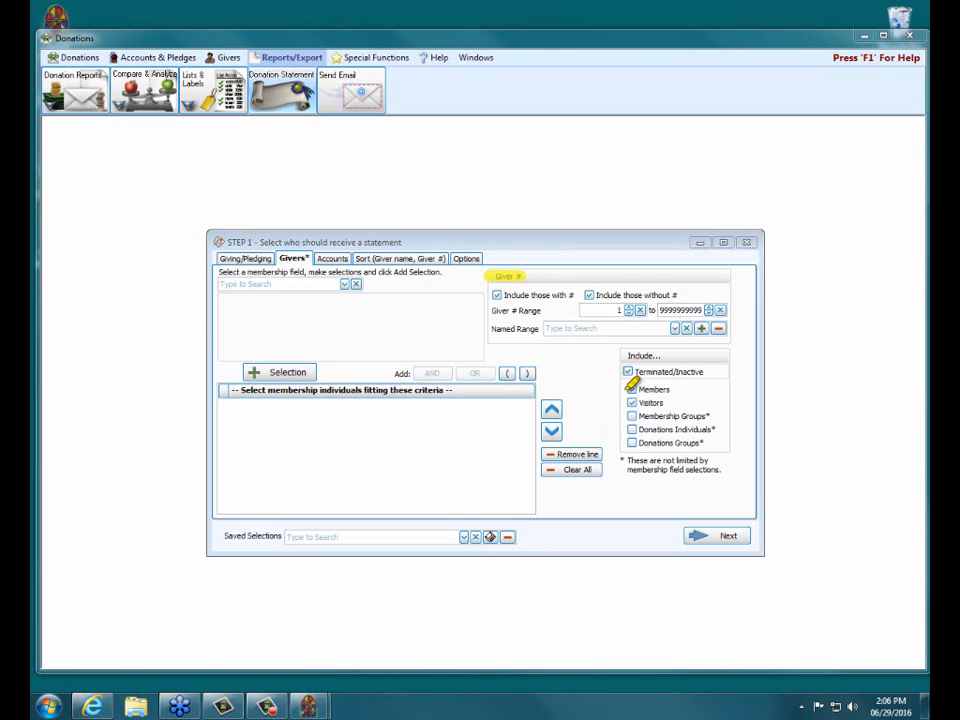
{"action": "left_click_drag", "start_coordinate": [629, 389], "coordinate": [670, 389]}
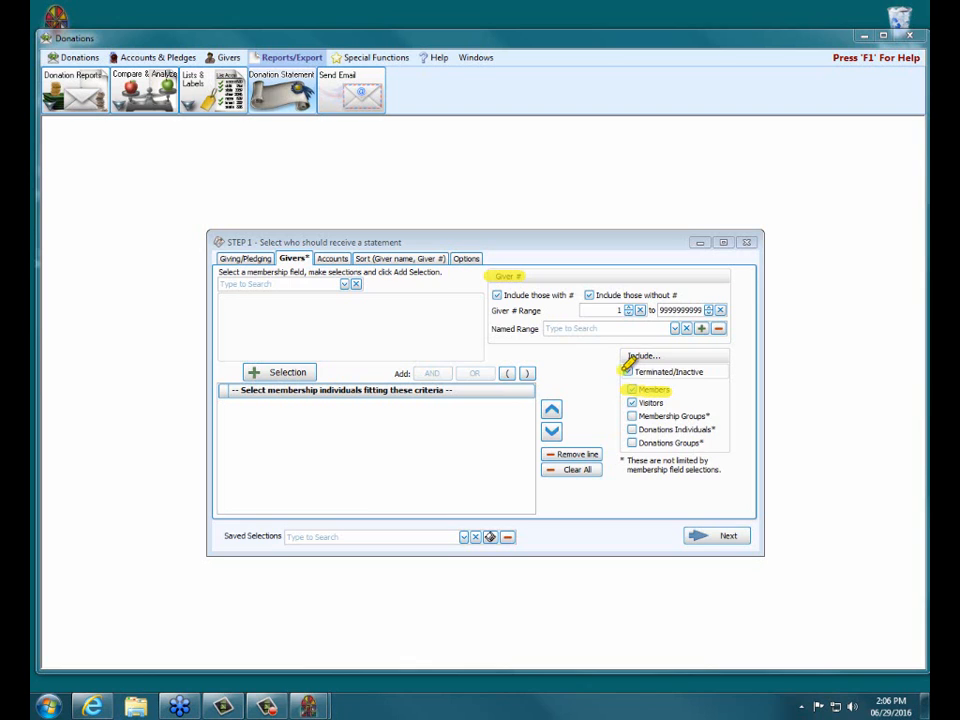
{"action": "left_click_drag", "start_coordinate": [622, 371], "coordinate": [704, 370]}
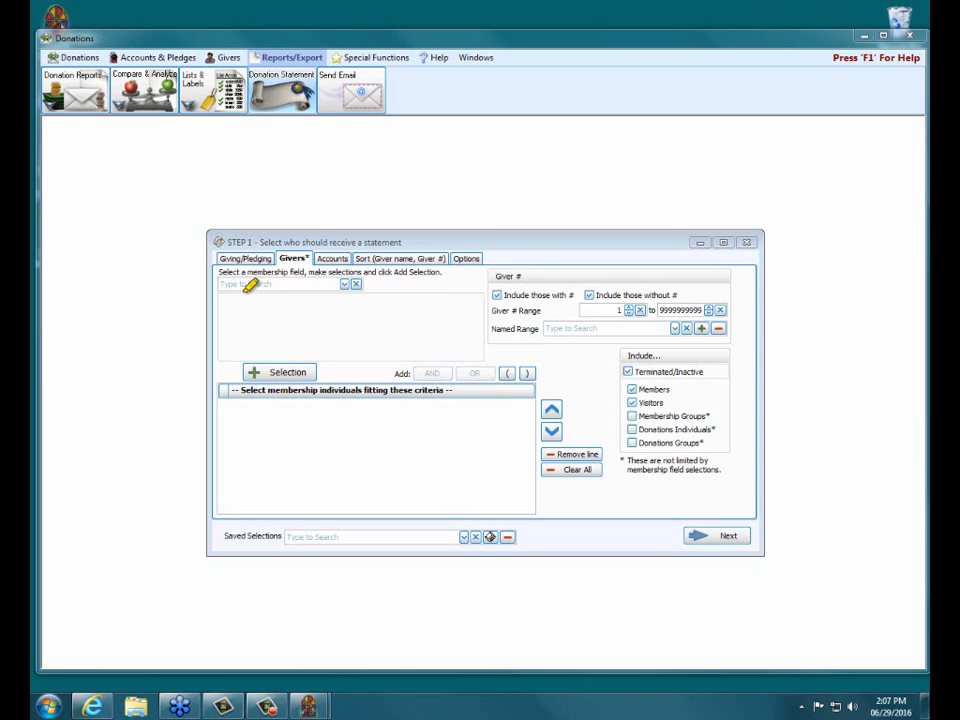
{"action": "left_click_drag", "start_coordinate": [221, 285], "coordinate": [338, 284]}
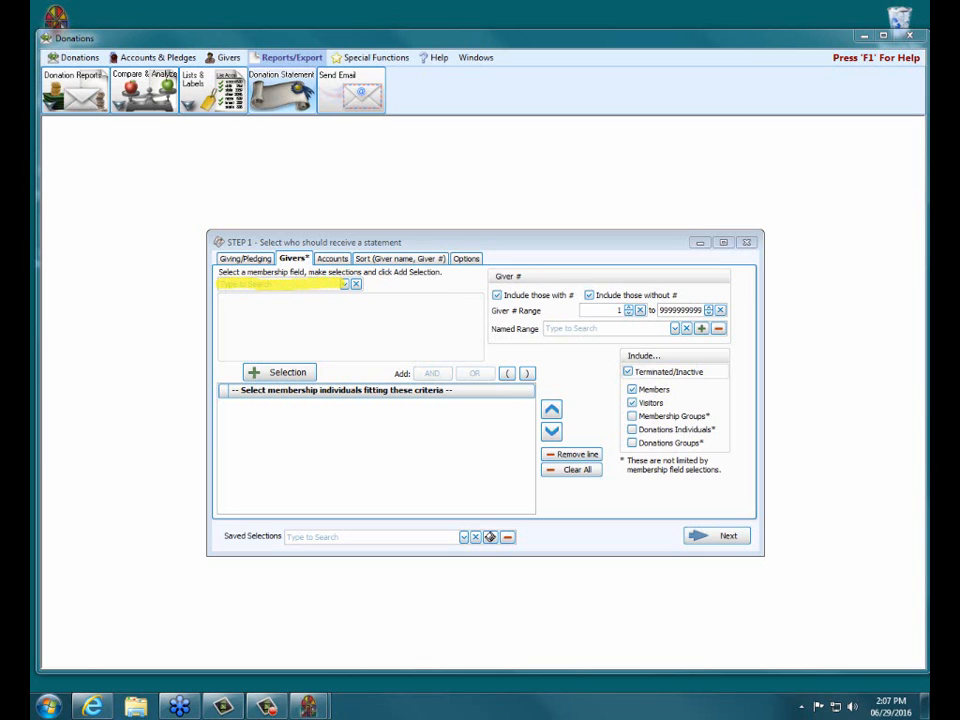
{"action": "left_click", "coordinate": [345, 284]}
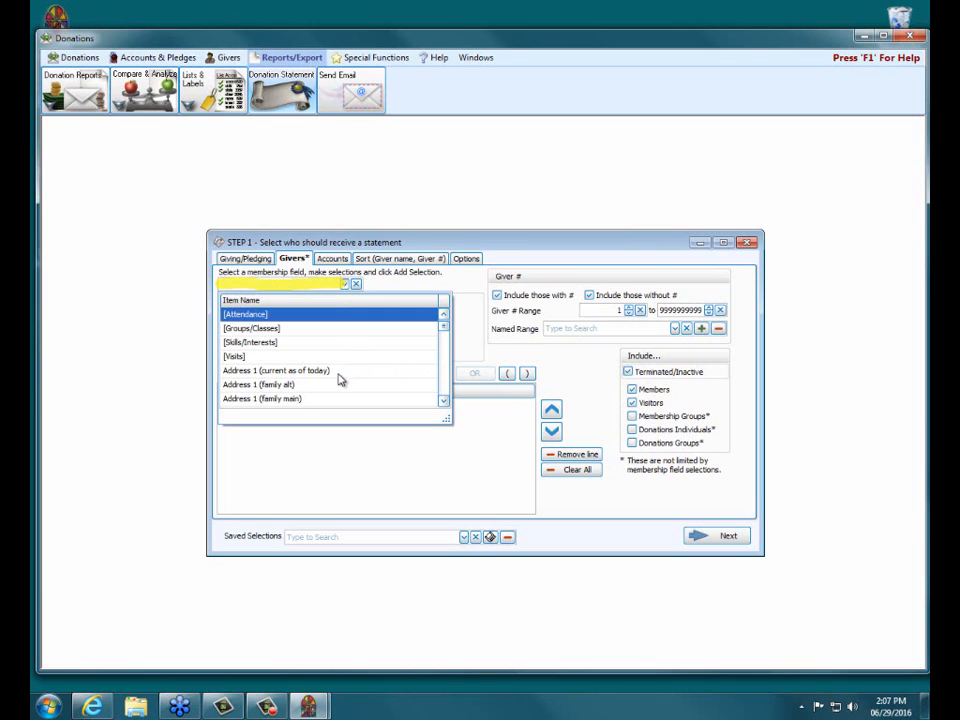
{"action": "scroll", "coordinate": [340, 379], "scroll_direction": "down", "scroll_amount": 1}
{"action": "scroll", "coordinate": [340, 379], "scroll_direction": "down", "scroll_amount": 1}
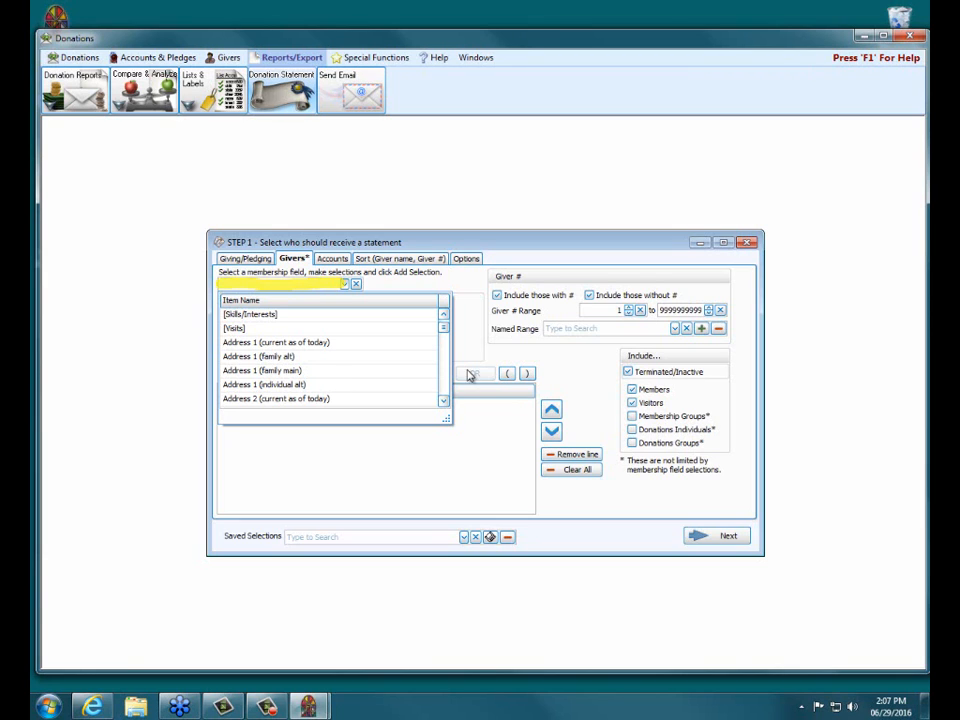
{"action": "key", "text": "Escape"}
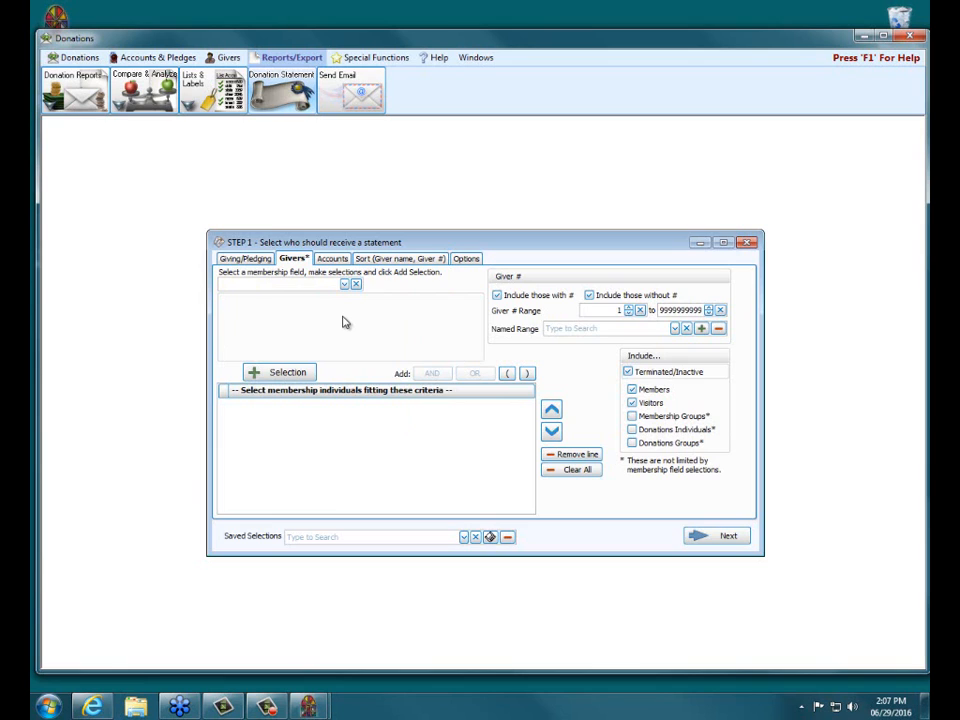
Step: Review the account selection for the statements and choose Giver name as the first sort field
{"action": "left_click", "coordinate": [332, 260]}
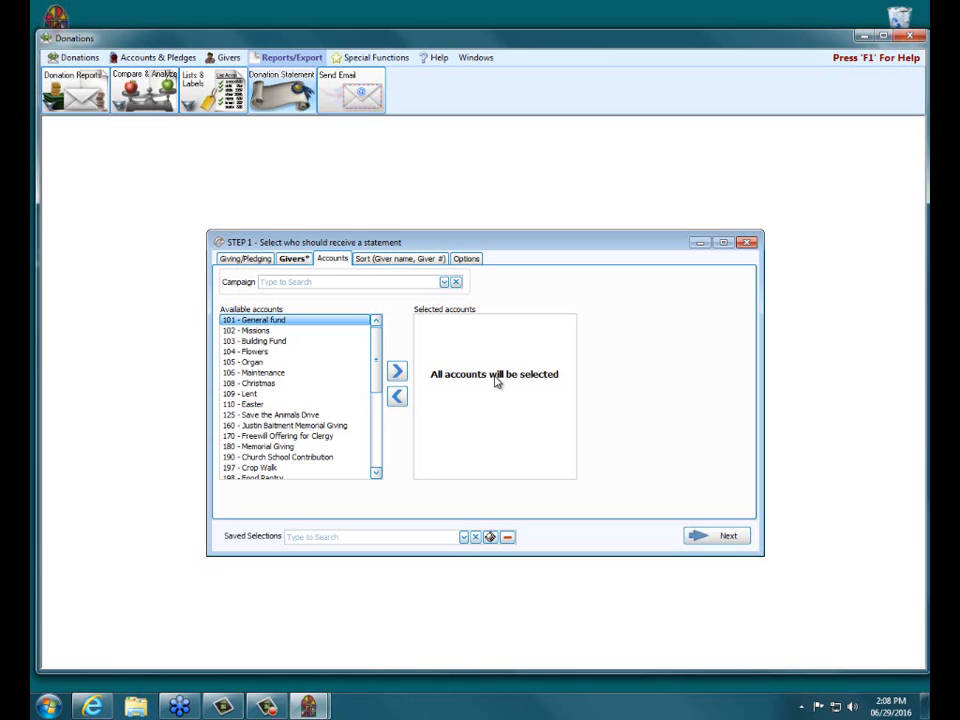
{"action": "left_click", "coordinate": [398, 260]}
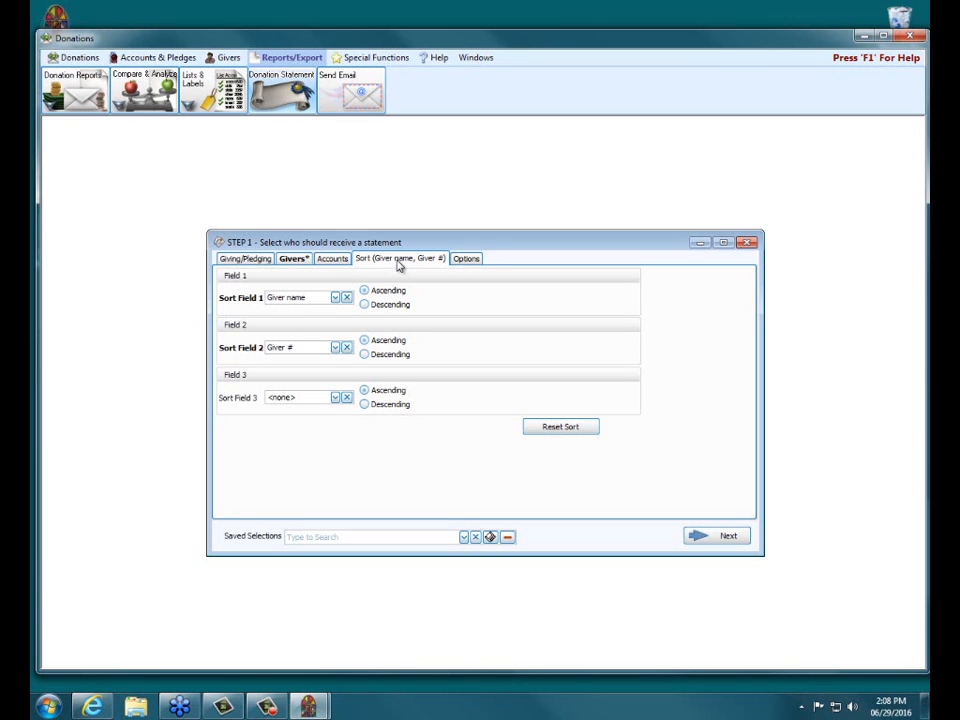
{"action": "left_click", "coordinate": [336, 297]}
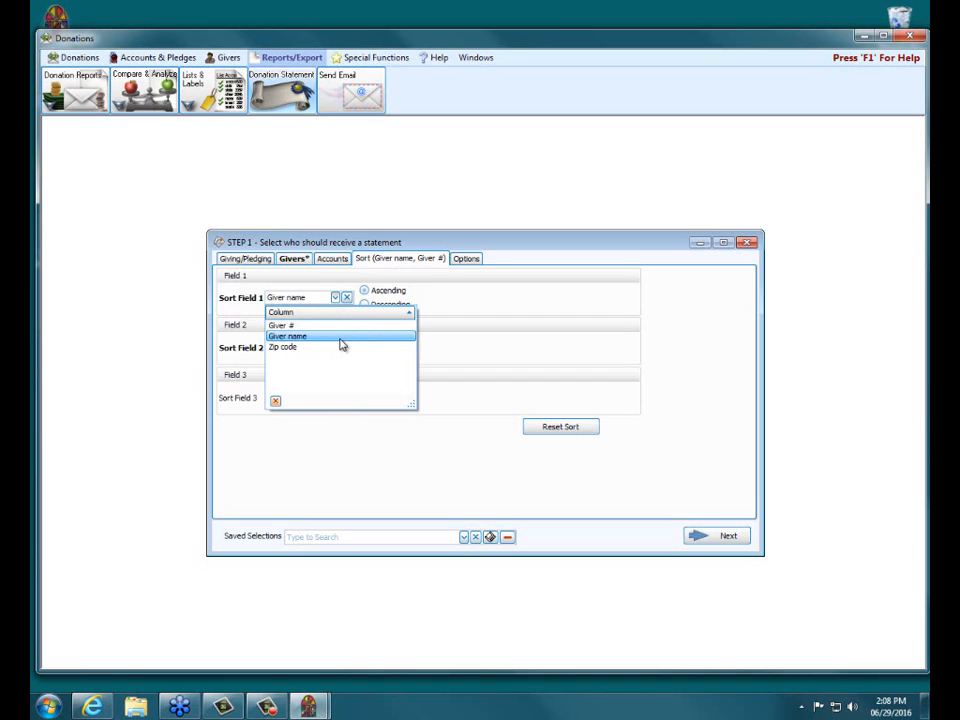
{"action": "left_click", "coordinate": [341, 336]}
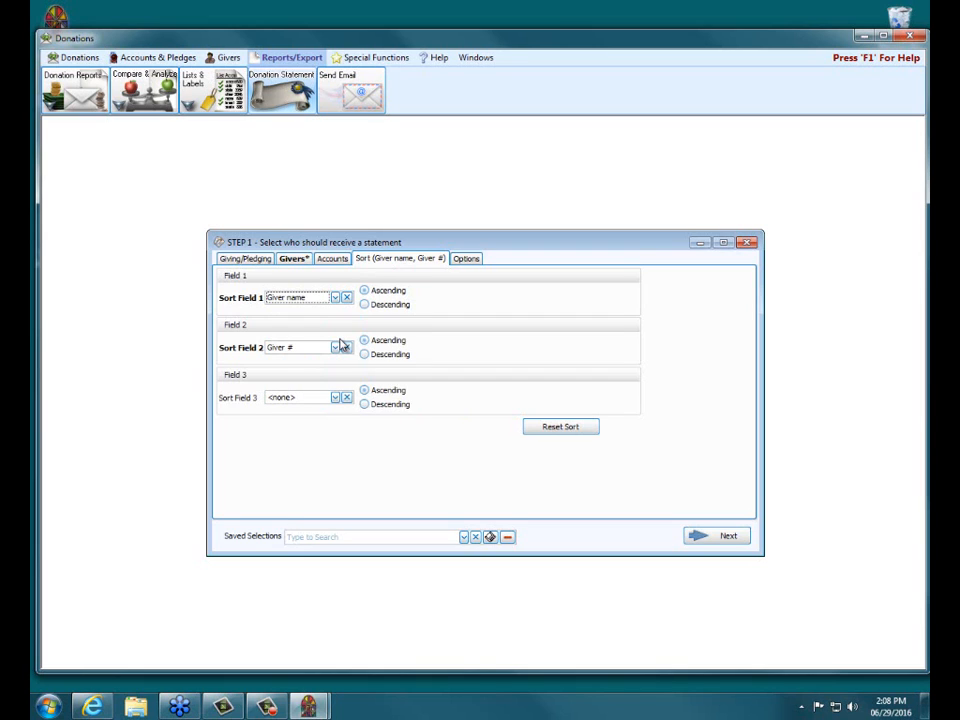
Step: Turn off "Do not show pledging information" in the statement options
{"action": "left_click", "coordinate": [467, 260]}
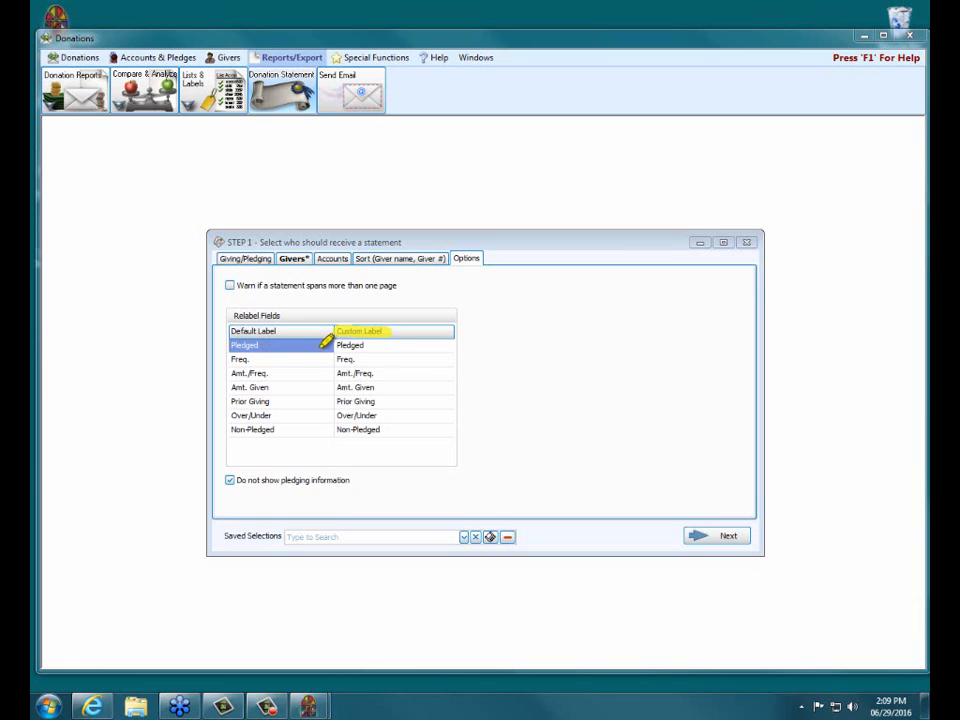
{"action": "left_click_drag", "start_coordinate": [338, 346], "coordinate": [380, 346]}
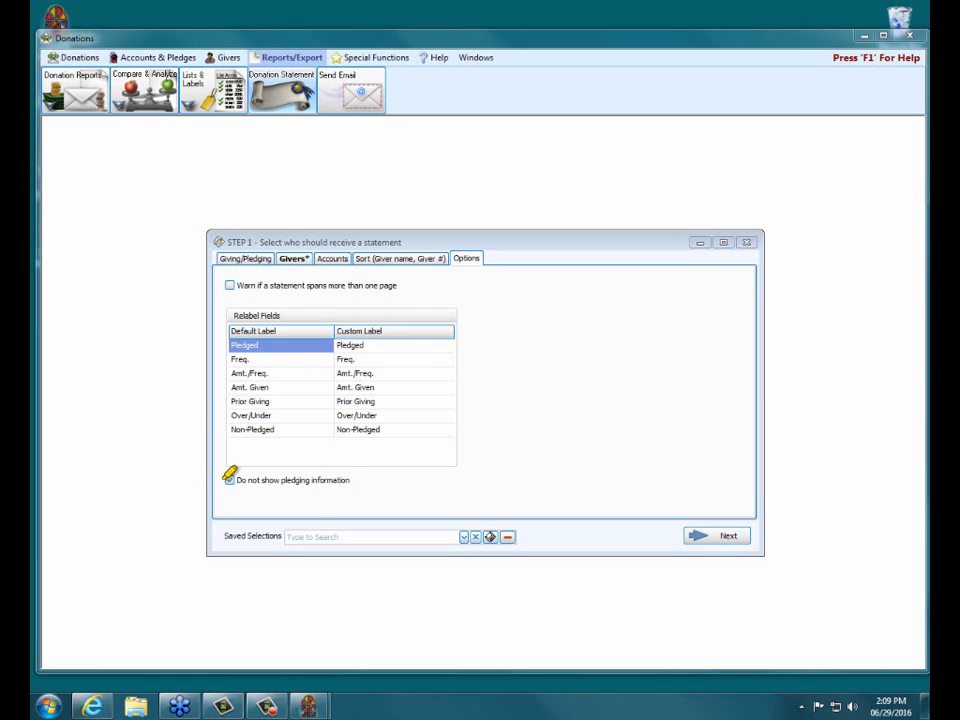
{"action": "left_click_drag", "start_coordinate": [226, 480], "coordinate": [351, 480]}
{"action": "left_click", "coordinate": [250, 481]}
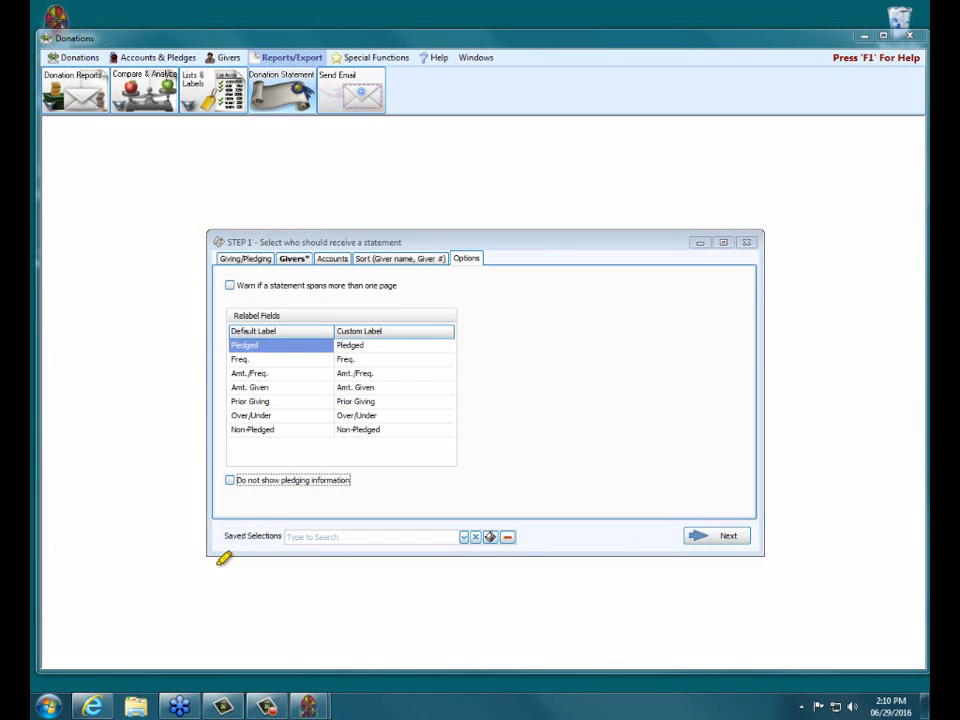
Step: Proceed to step 2, where the statement layout and print or email delivery are selected
{"action": "left_click_drag", "start_coordinate": [218, 536], "coordinate": [277, 535]}
{"action": "left_click_drag", "start_coordinate": [247, 256], "coordinate": [486, 254]}
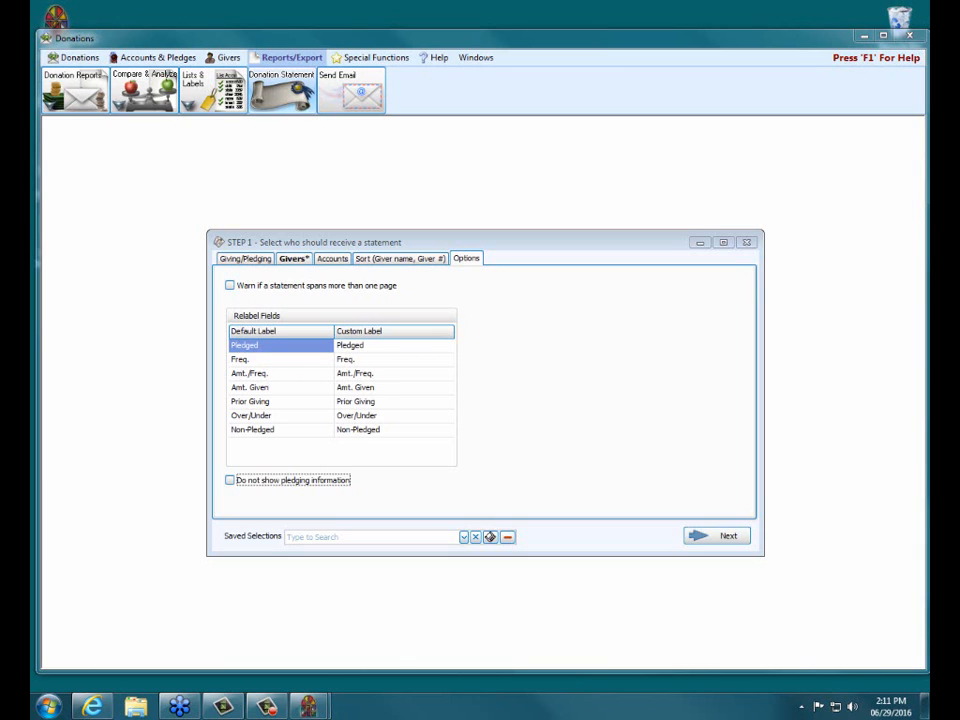
{"action": "left_click", "coordinate": [699, 535]}
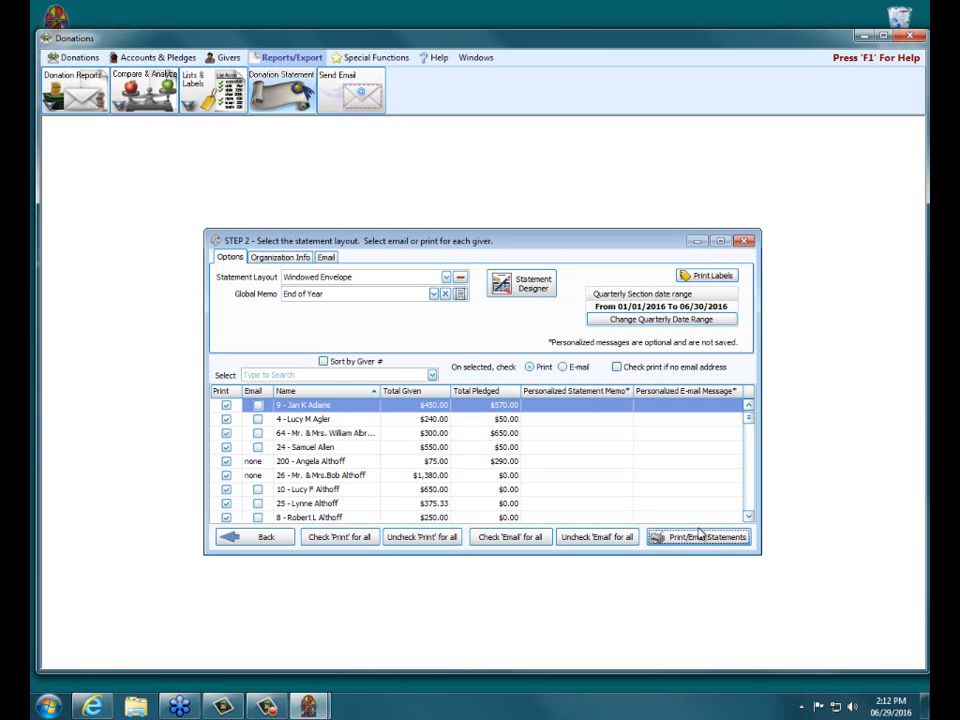
{"action": "left_click", "coordinate": [700, 536]}
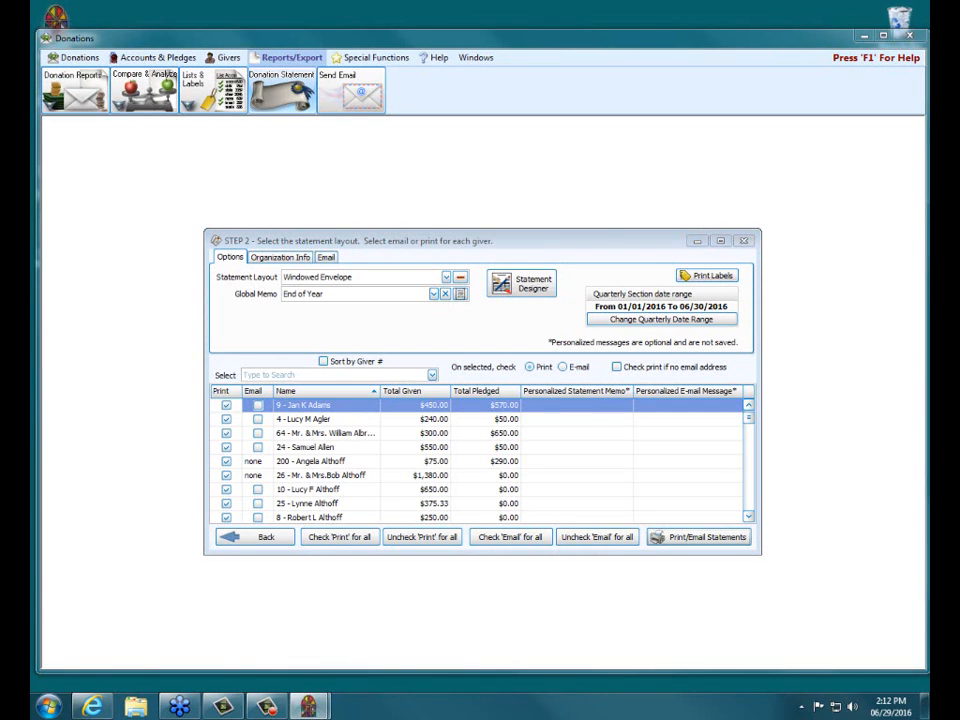
{"action": "left_click_drag", "start_coordinate": [235, 294], "coordinate": [278, 295]}
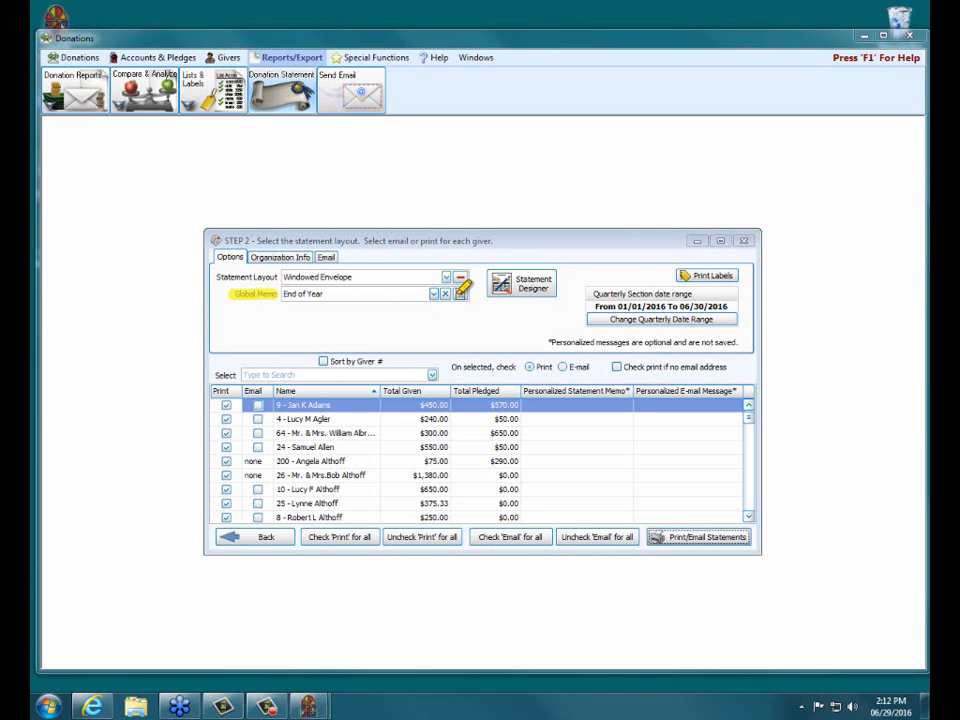
{"action": "left_click_drag", "start_coordinate": [458, 293], "coordinate": [462, 293]}
{"action": "left_click_drag", "start_coordinate": [217, 278], "coordinate": [276, 277]}
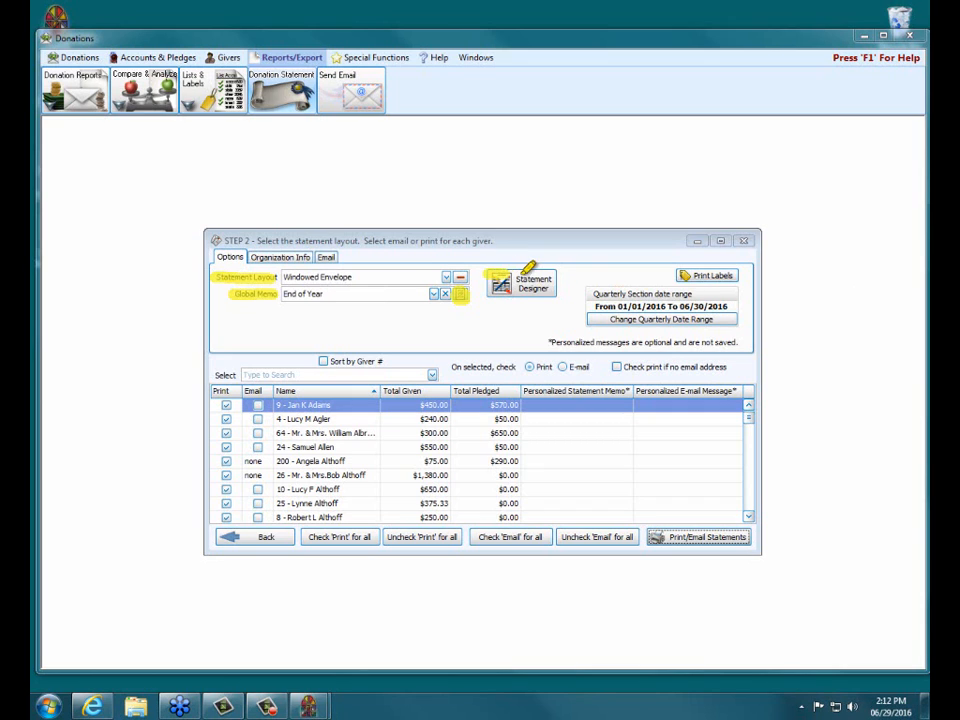
Step: Try to generate the printed donation statements with the Windowed Envelope layout and the End of Year memo
{"action": "mouse_move", "coordinate": [490, 277]}
{"action": "left_mouse_down"}
{"action": "mouse_move", "coordinate": [552, 273]}
{"action": "mouse_move", "coordinate": [553, 283]}
{"action": "mouse_move", "coordinate": [492, 282]}
{"action": "mouse_move", "coordinate": [545, 281]}
{"action": "mouse_move", "coordinate": [507, 284]}
{"action": "mouse_move", "coordinate": [538, 285]}
{"action": "left_mouse_up"}
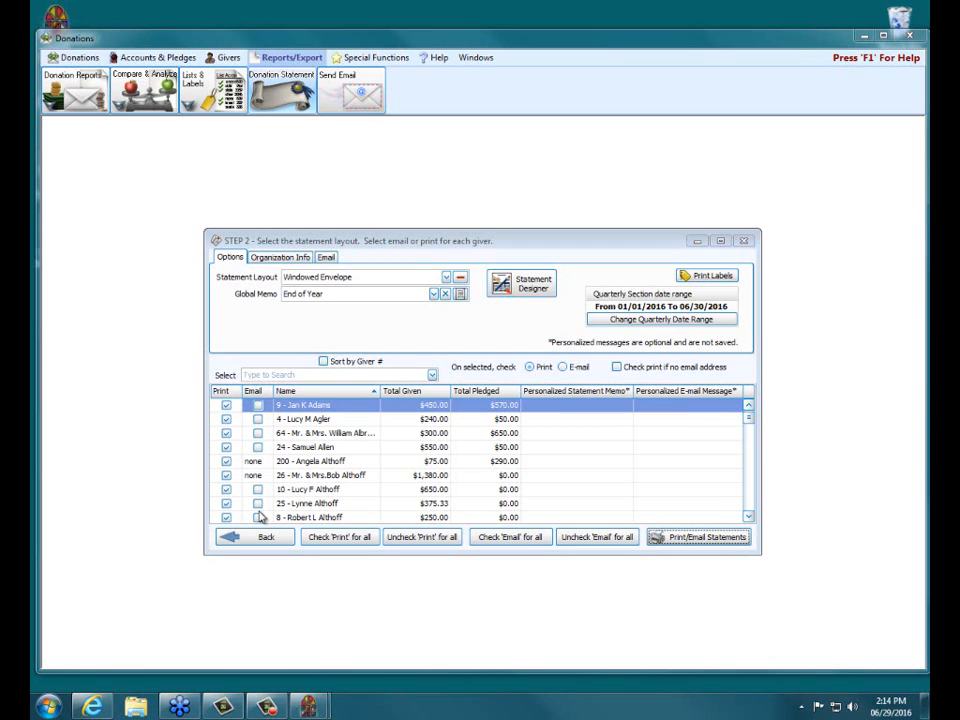
{"action": "left_click", "coordinate": [737, 540]}
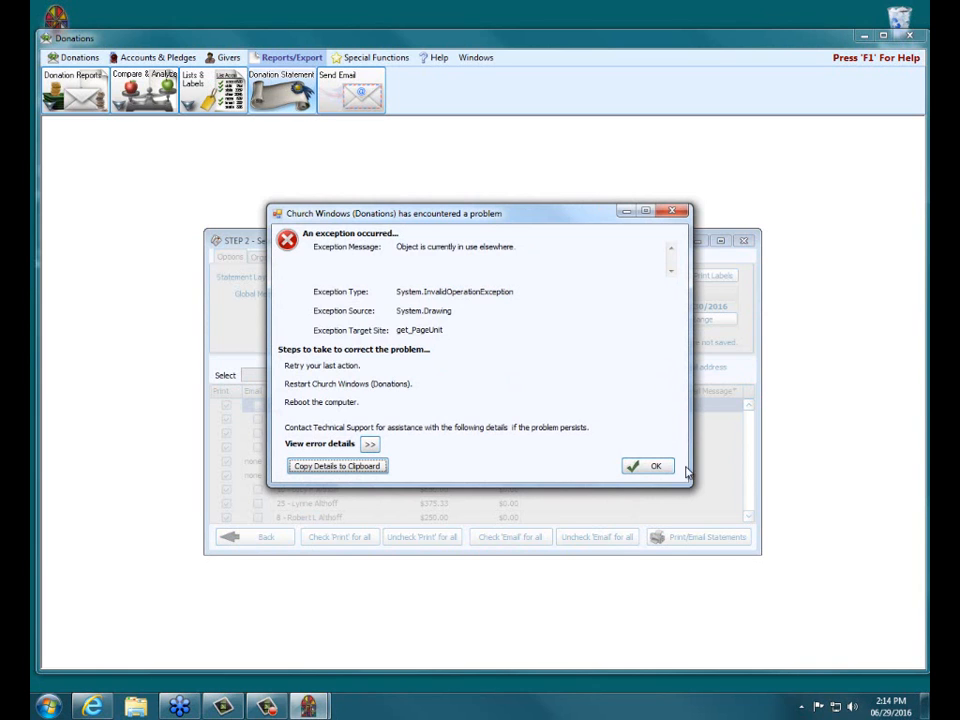
{"action": "left_click", "coordinate": [652, 467]}
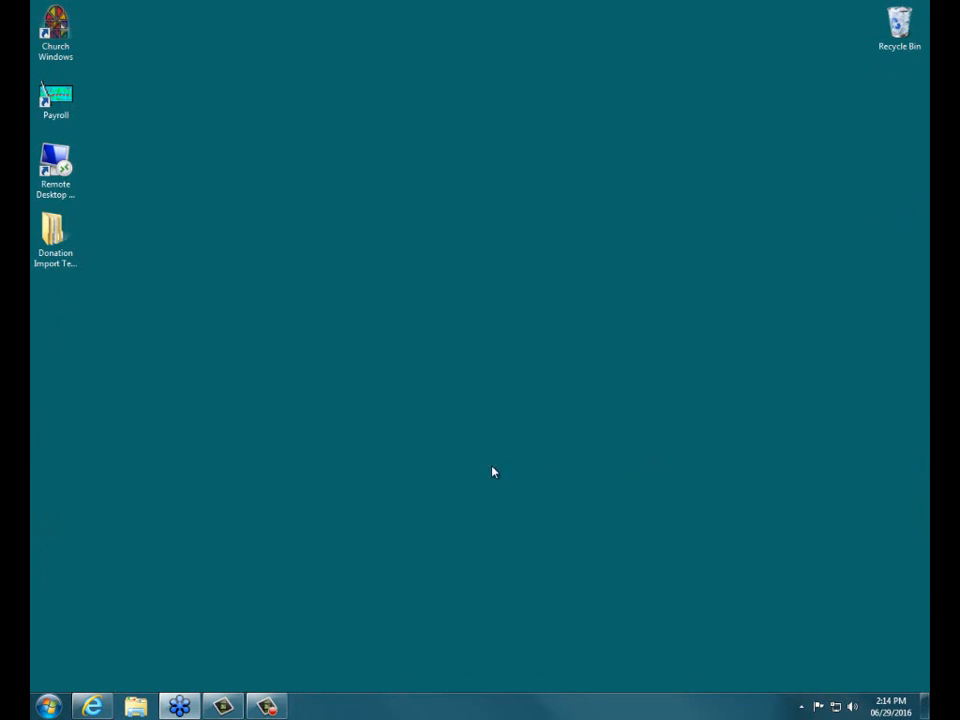
Step: Restart Church Windows from the desktop and open the Donations module to return to the donation statement setup
{"action": "double_click", "coordinate": [57, 37]}
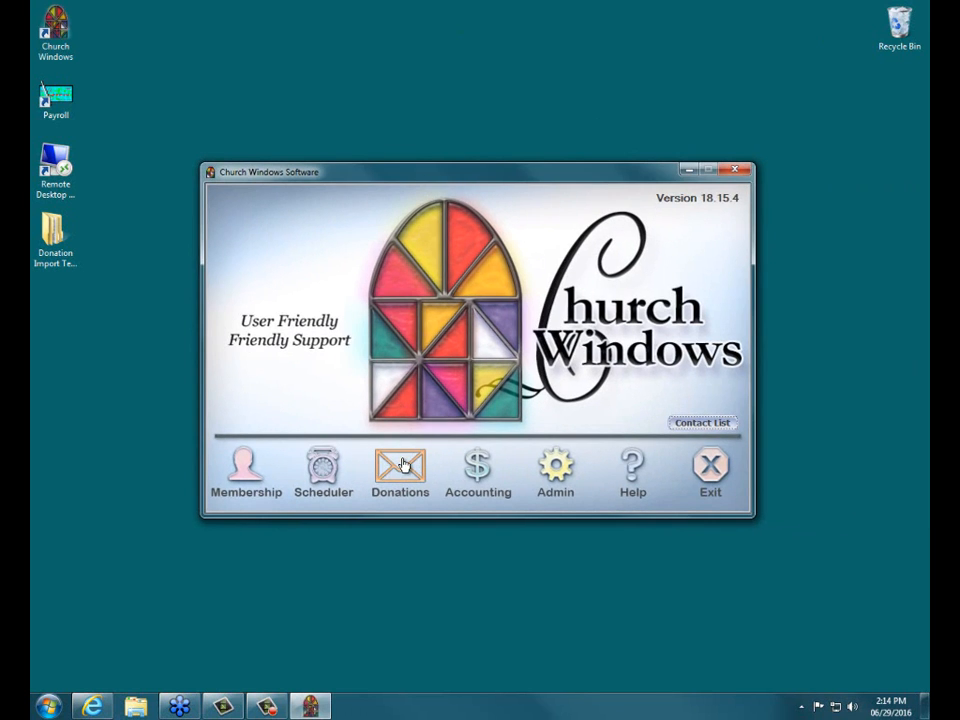
{"action": "left_click", "coordinate": [402, 465]}
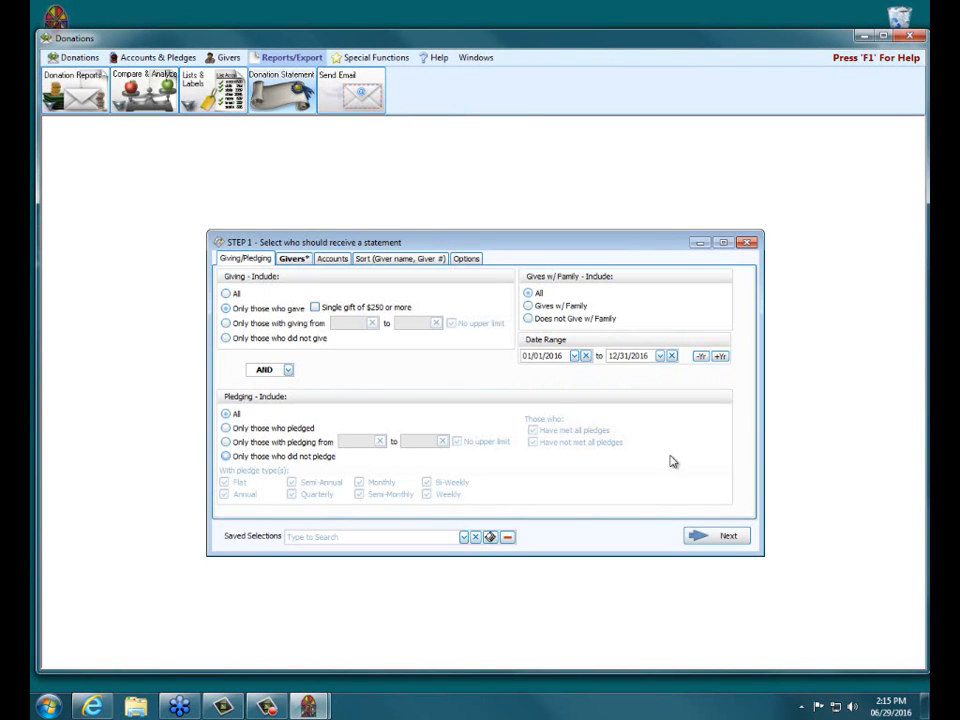
Step: Set the end of the statement date range to 06/30/2016 and preview the statements in the Windowed Envelope layout
{"action": "left_click", "coordinate": [613, 356]}
{"action": "type", "text": "0630"}
{"action": "left_click", "coordinate": [713, 537]}
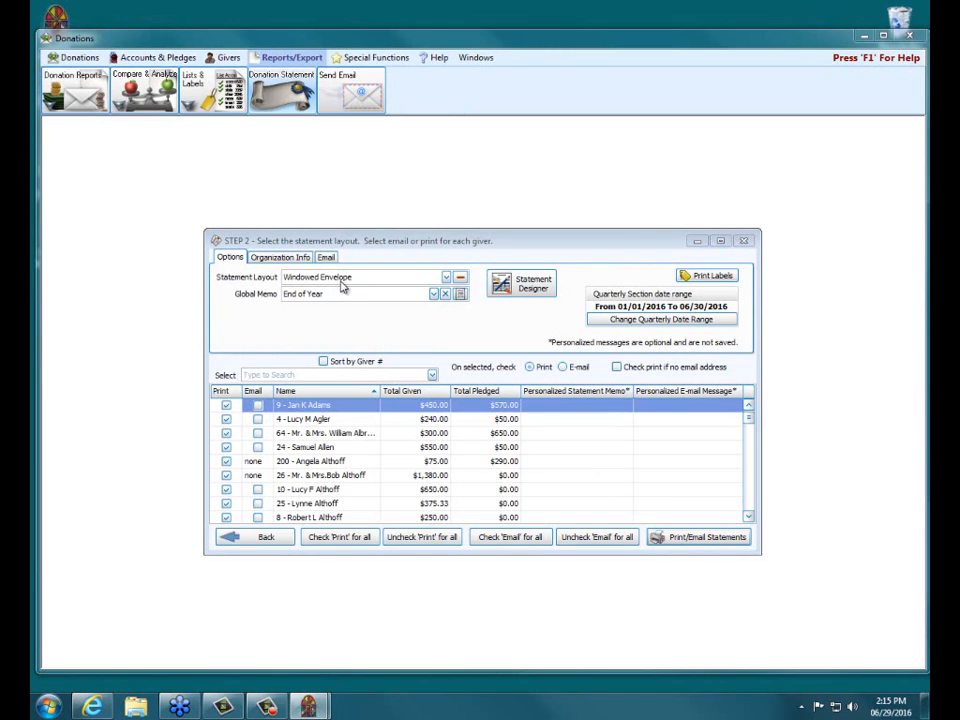
{"action": "left_click", "coordinate": [736, 541]}
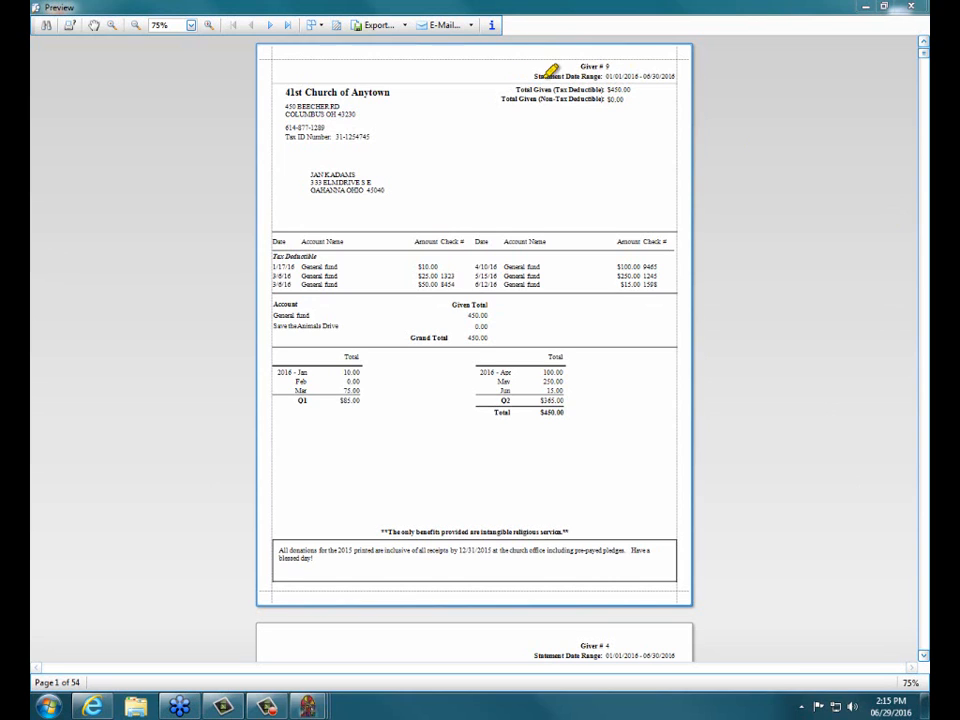
Step: Examine the previewed statement's date range, donation details, account summary, quarterly totals and memo, and close the preview
{"action": "left_click_drag", "start_coordinate": [546, 77], "coordinate": [676, 76]}
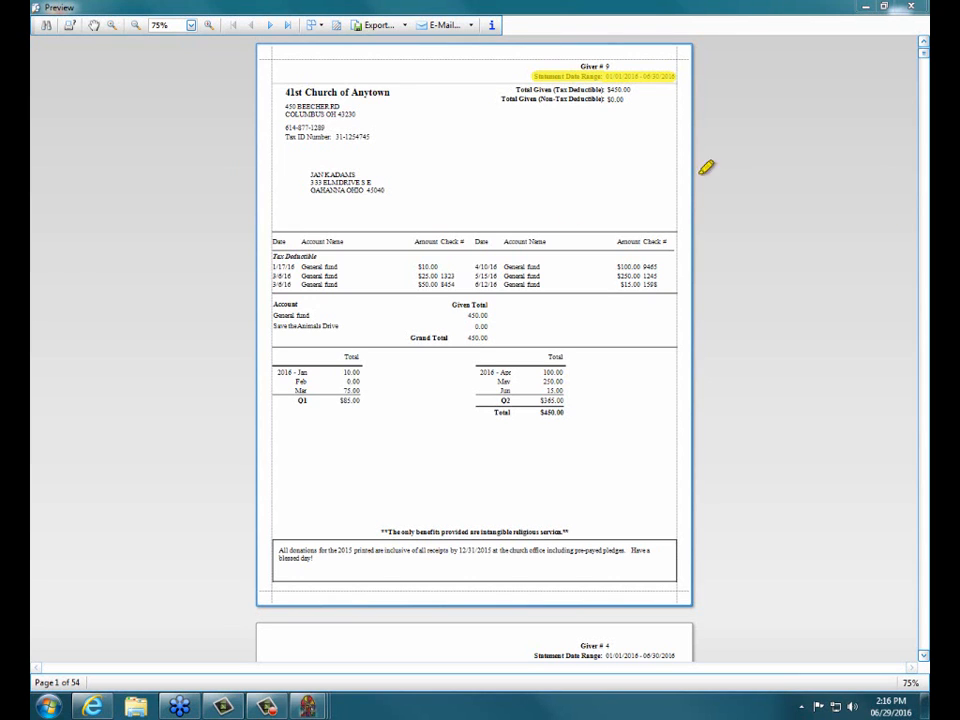
{"action": "left_click_drag", "start_coordinate": [269, 237], "coordinate": [271, 296]}
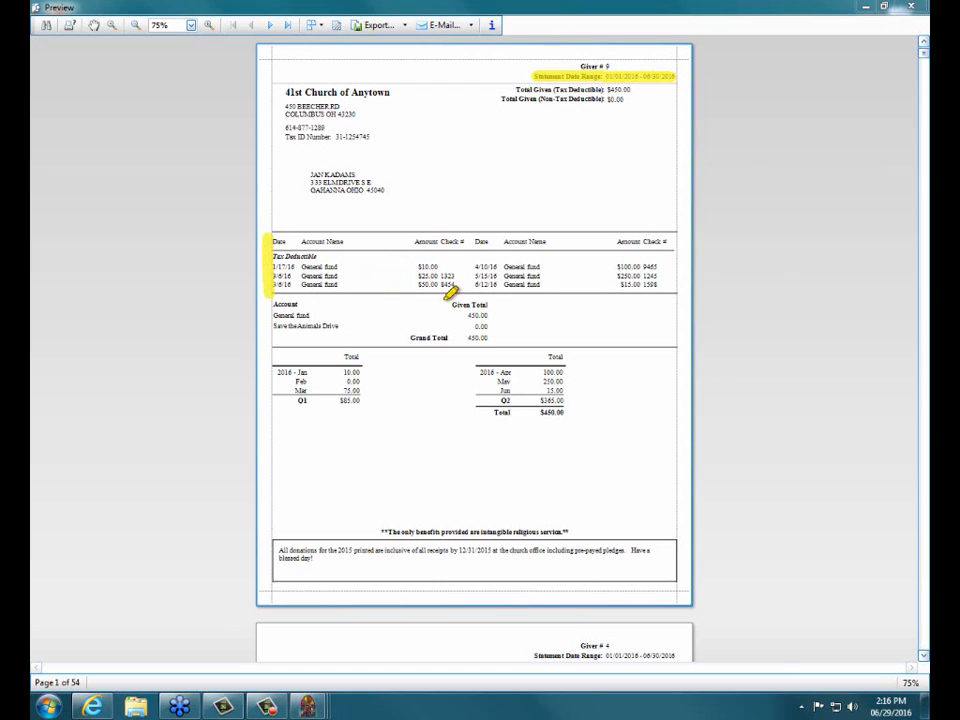
{"action": "left_click_drag", "start_coordinate": [270, 300], "coordinate": [270, 342]}
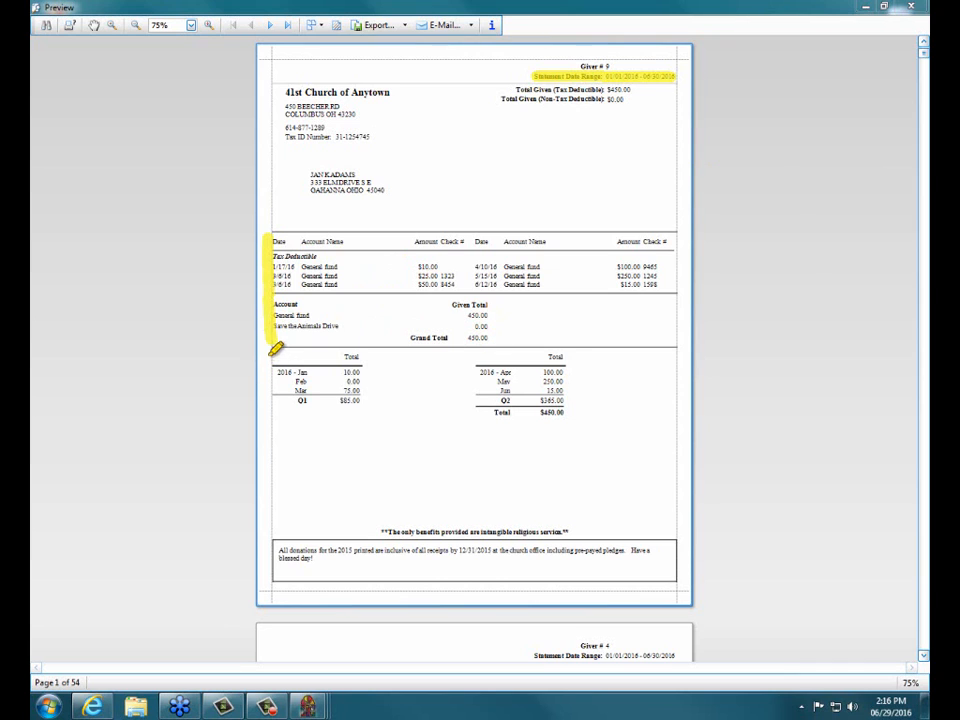
{"action": "left_click_drag", "start_coordinate": [271, 350], "coordinate": [270, 408]}
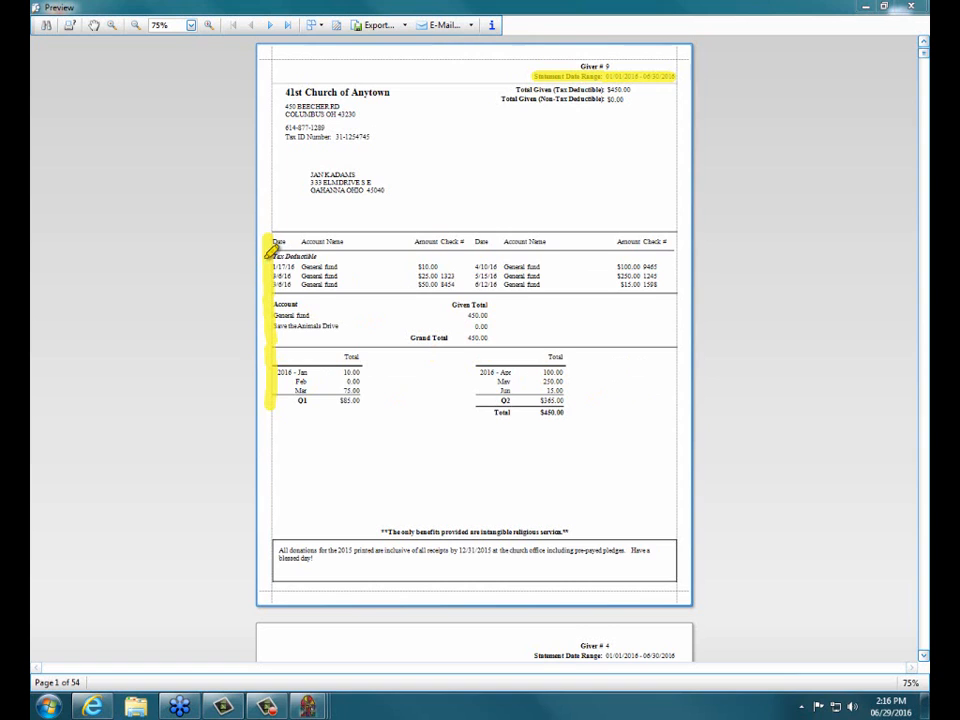
{"action": "left_click_drag", "start_coordinate": [275, 234], "coordinate": [674, 233]}
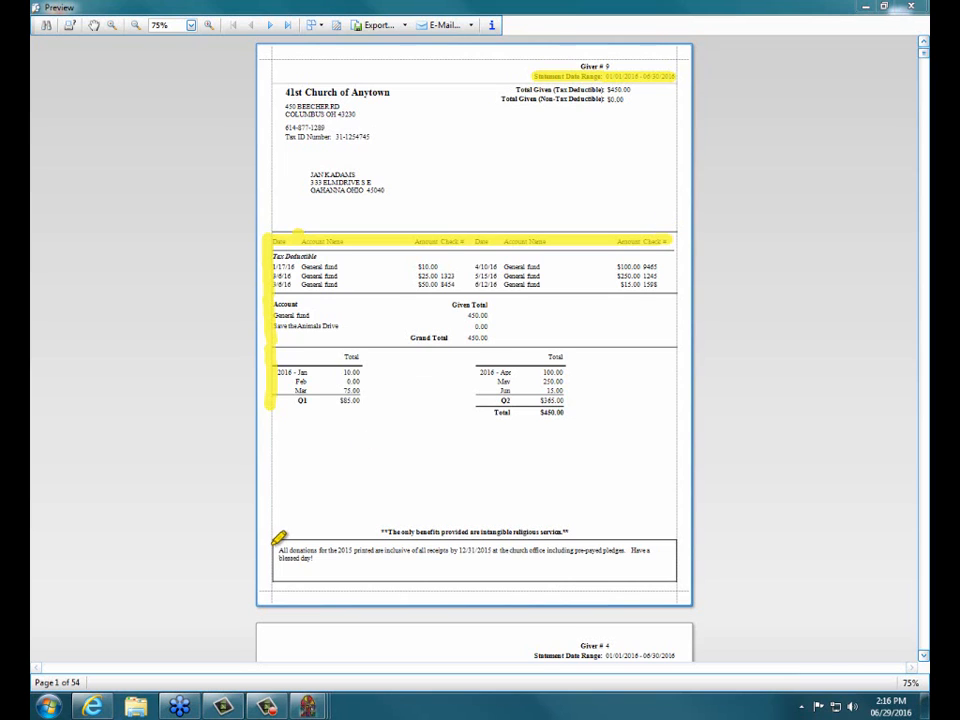
{"action": "mouse_move", "coordinate": [273, 542]}
{"action": "left_mouse_down"}
{"action": "mouse_move", "coordinate": [272, 580]}
{"action": "mouse_move", "coordinate": [671, 574]}
{"action": "mouse_move", "coordinate": [686, 553]}
{"action": "mouse_move", "coordinate": [681, 536]}
{"action": "mouse_move", "coordinate": [276, 536]}
{"action": "left_mouse_up"}
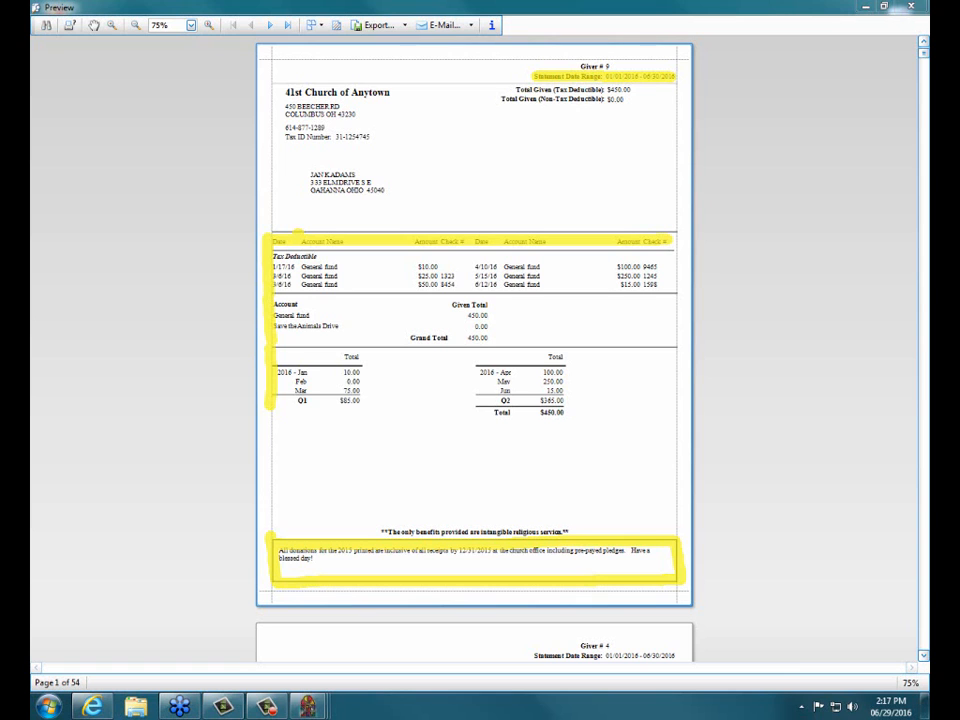
{"action": "key", "text": "Escape"}
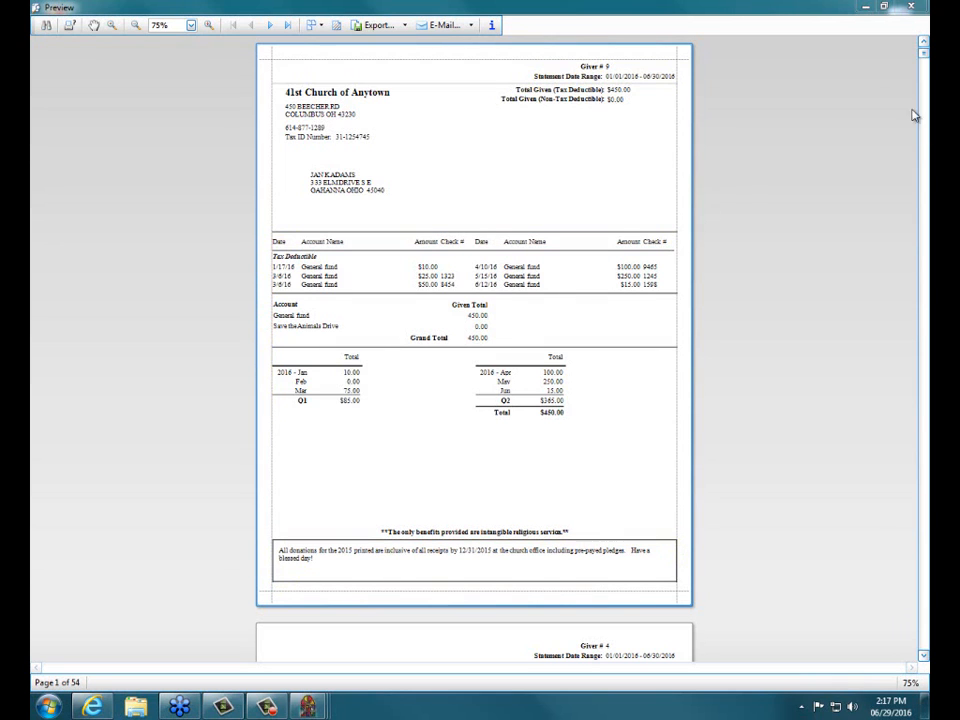
{"action": "left_click", "coordinate": [910, 7]}
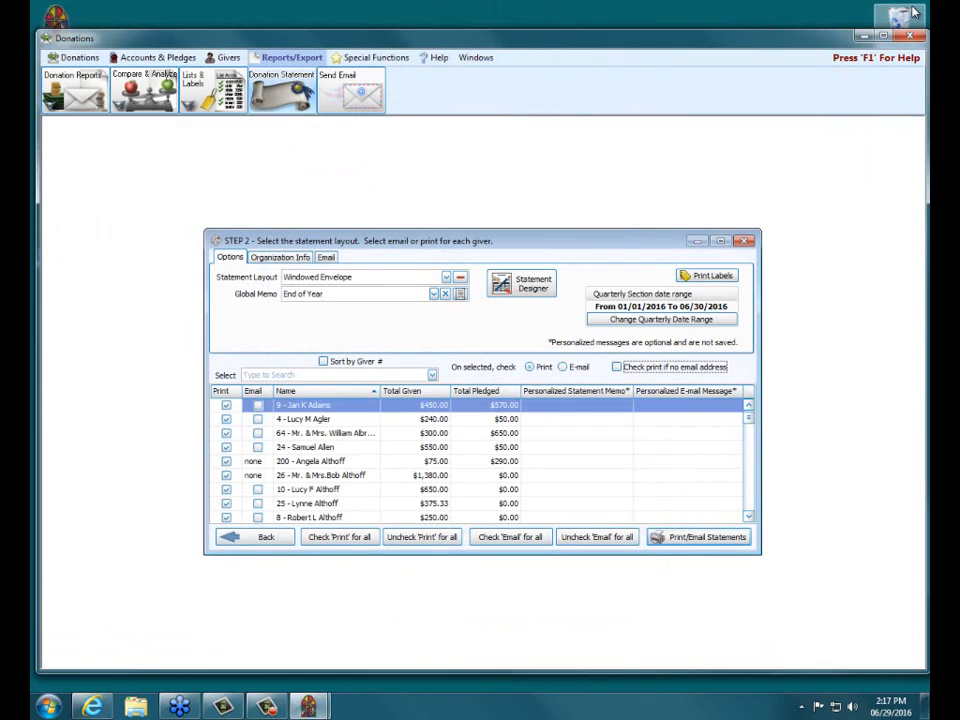
Step: Return to the recipient settings, turn off "Do not show pledging information", and preview the statements again
{"action": "left_click", "coordinate": [272, 538]}
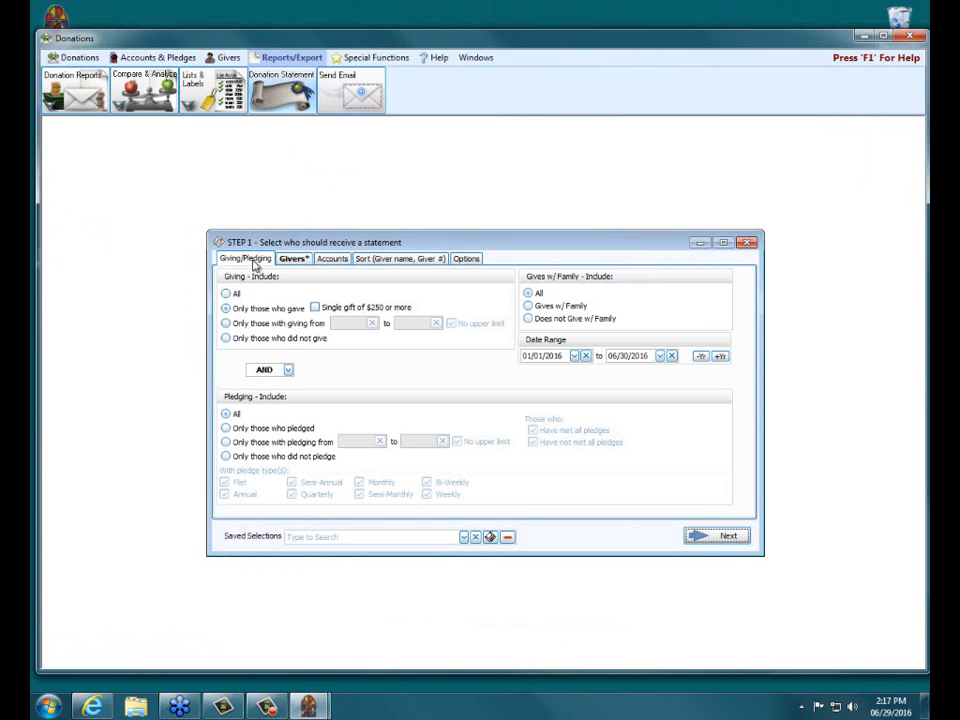
{"action": "left_click", "coordinate": [474, 260]}
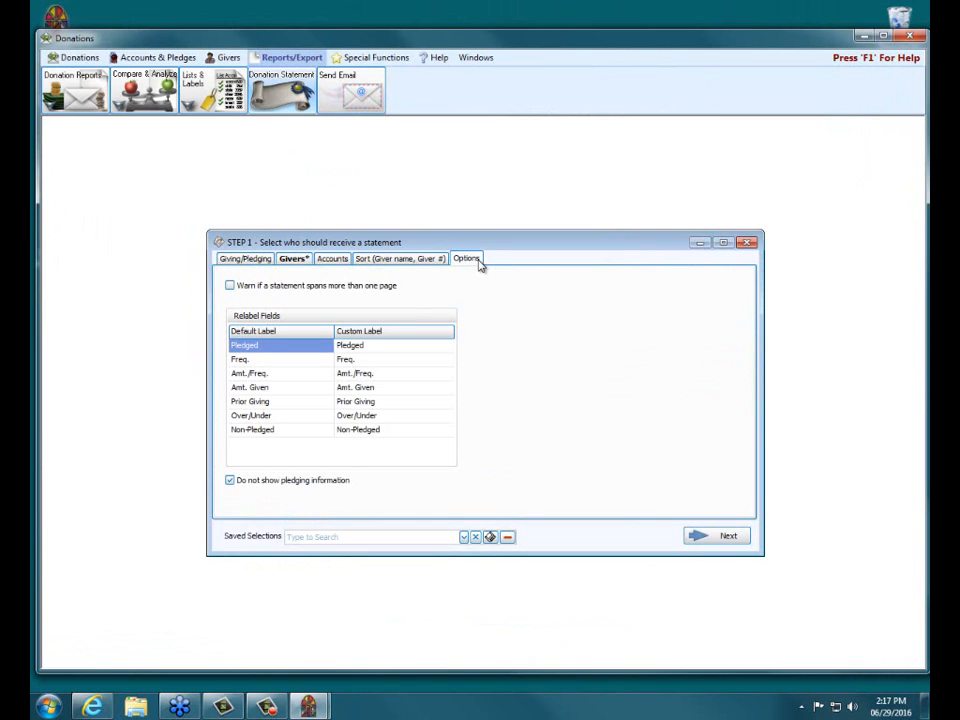
{"action": "left_click", "coordinate": [255, 481]}
{"action": "left_click", "coordinate": [711, 540]}
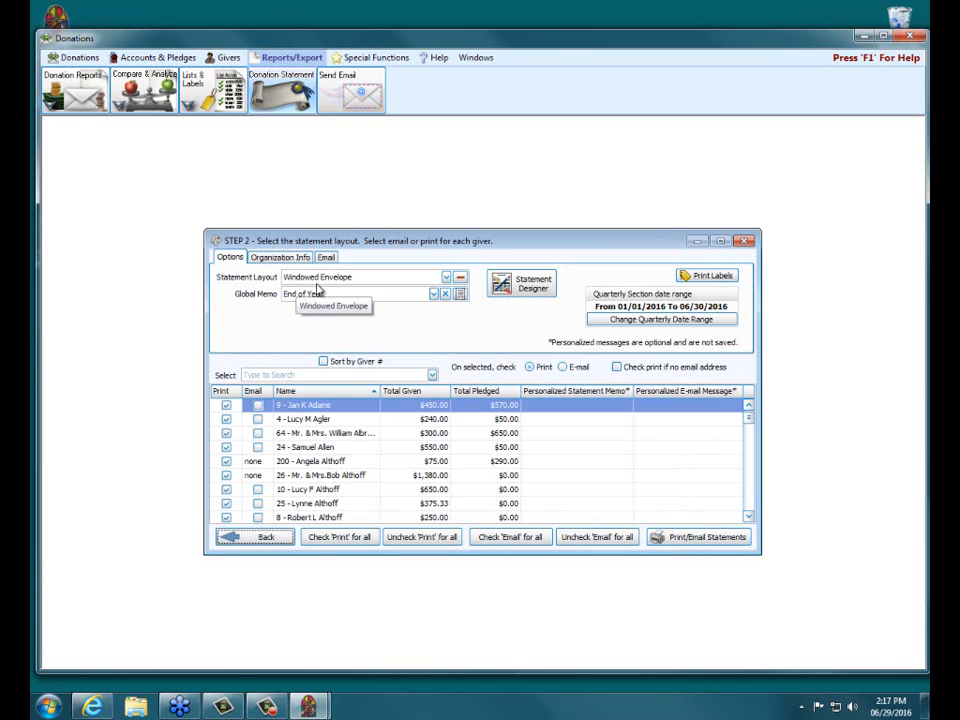
{"action": "left_click", "coordinate": [690, 538]}
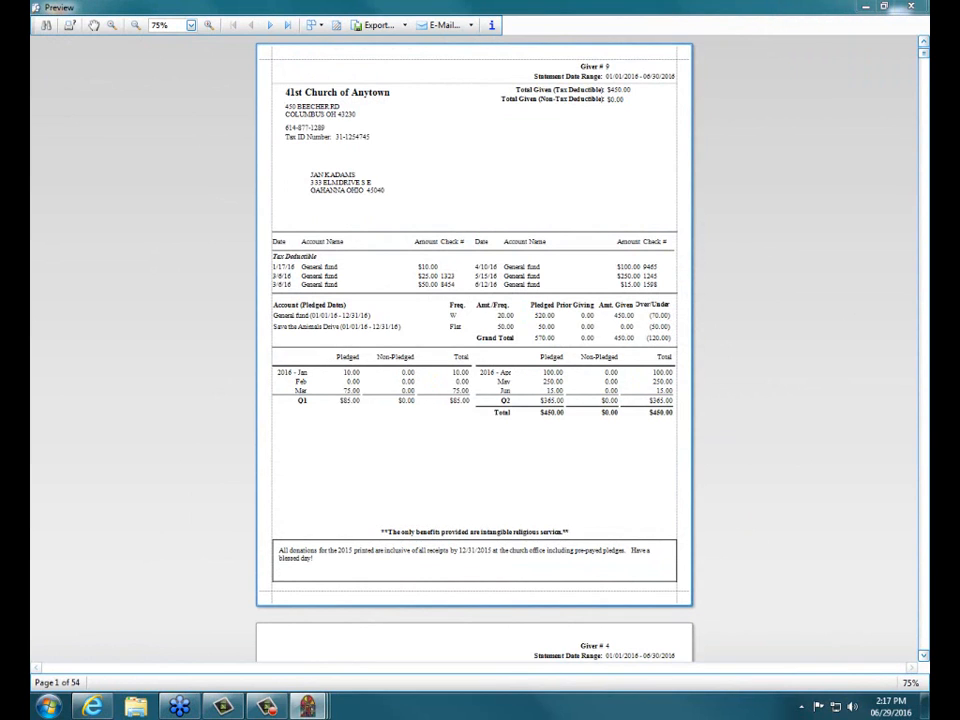
Step: Examine the statement's date range, donation details and the account summary's pledge dates, frequency, pledged, given and over/under amounts
{"action": "left_click_drag", "start_coordinate": [603, 77], "coordinate": [676, 74]}
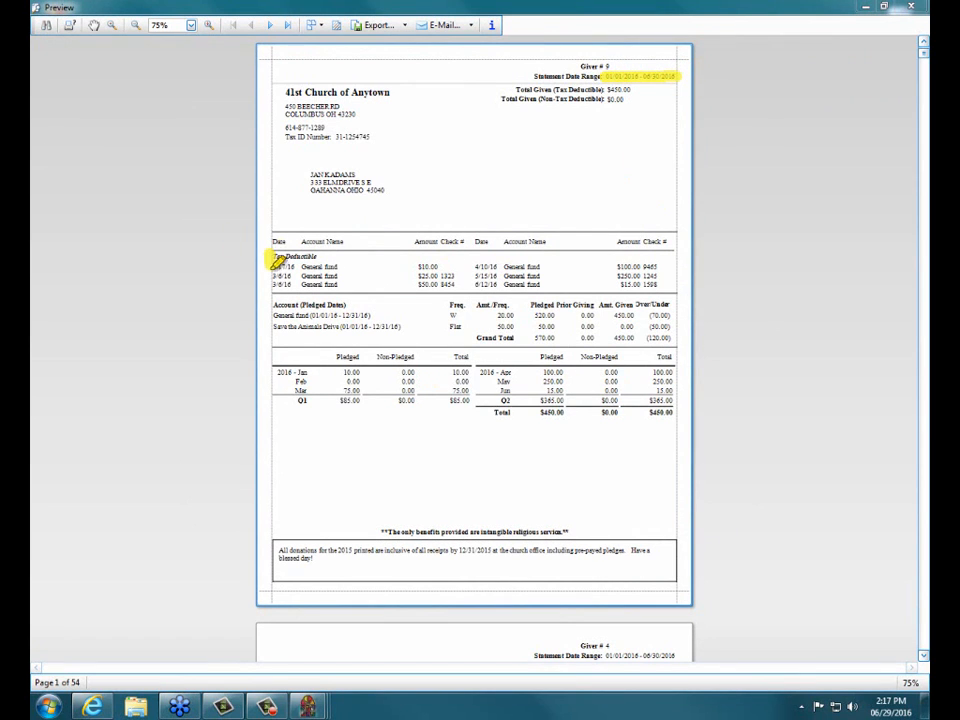
{"action": "mouse_move", "coordinate": [272, 263]}
{"action": "left_mouse_down"}
{"action": "mouse_move", "coordinate": [272, 290]}
{"action": "mouse_move", "coordinate": [346, 304]}
{"action": "mouse_move", "coordinate": [368, 315]}
{"action": "mouse_move", "coordinate": [363, 326]}
{"action": "mouse_move", "coordinate": [400, 327]}
{"action": "left_mouse_up"}
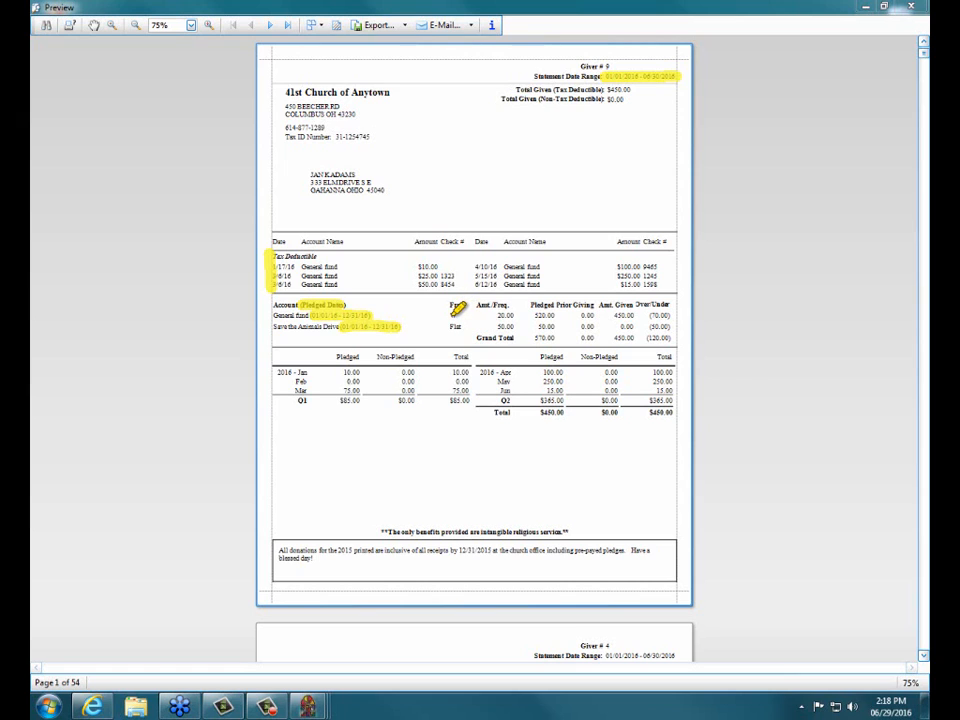
{"action": "left_click_drag", "start_coordinate": [449, 315], "coordinate": [515, 314]}
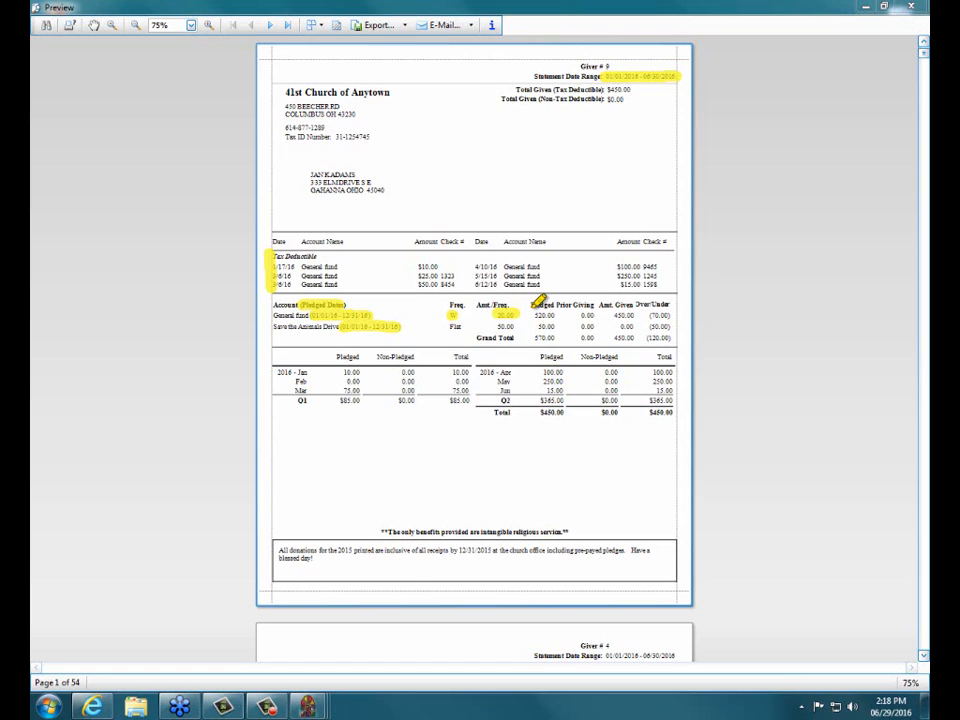
{"action": "left_click_drag", "start_coordinate": [536, 315], "coordinate": [555, 314]}
{"action": "mouse_move", "coordinate": [638, 311]}
{"action": "left_mouse_down"}
{"action": "mouse_move", "coordinate": [615, 316]}
{"action": "mouse_move", "coordinate": [636, 313]}
{"action": "left_mouse_up"}
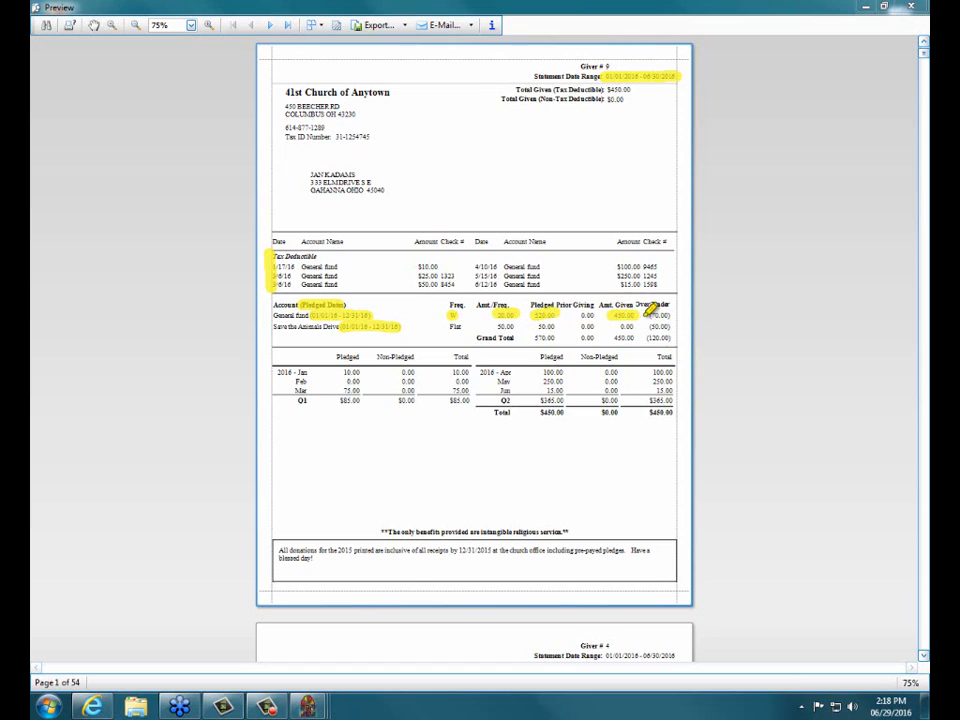
{"action": "left_click_drag", "start_coordinate": [650, 316], "coordinate": [672, 312]}
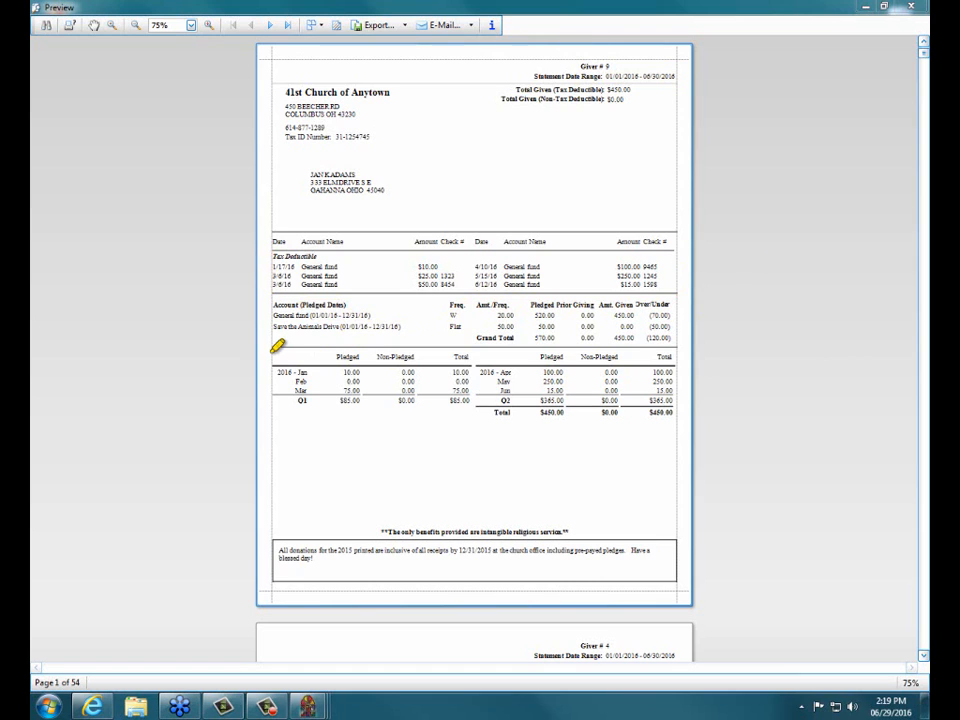
Step: Review the pledged and non-pledged columns of the quarterly section and the three statement sections, and close the preview
{"action": "left_click_drag", "start_coordinate": [272, 350], "coordinate": [272, 408]}
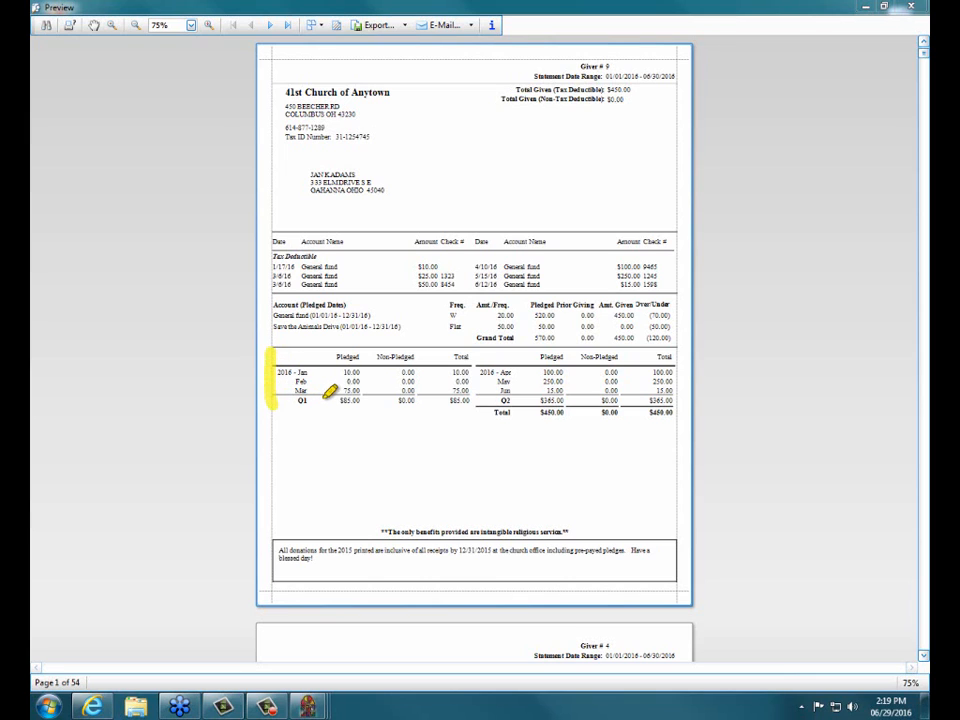
{"action": "left_click_drag", "start_coordinate": [334, 357], "coordinate": [420, 357]}
{"action": "left_click_drag", "start_coordinate": [540, 357], "coordinate": [621, 357]}
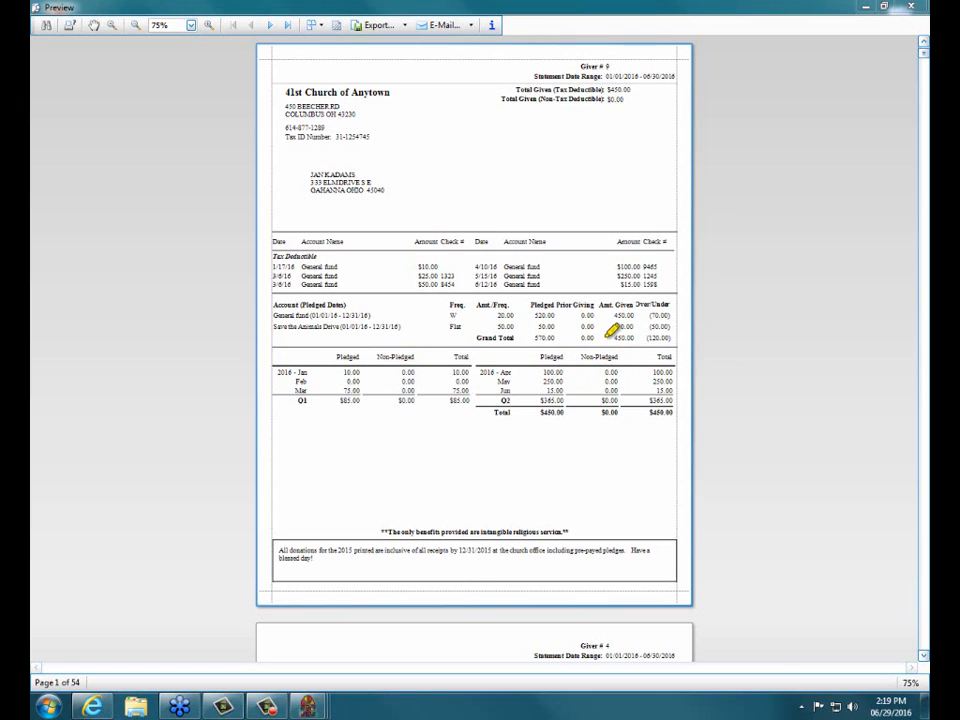
{"action": "mouse_move", "coordinate": [672, 252]}
{"action": "left_mouse_down"}
{"action": "mouse_move", "coordinate": [690, 328]}
{"action": "mouse_move", "coordinate": [682, 411]}
{"action": "left_mouse_up"}
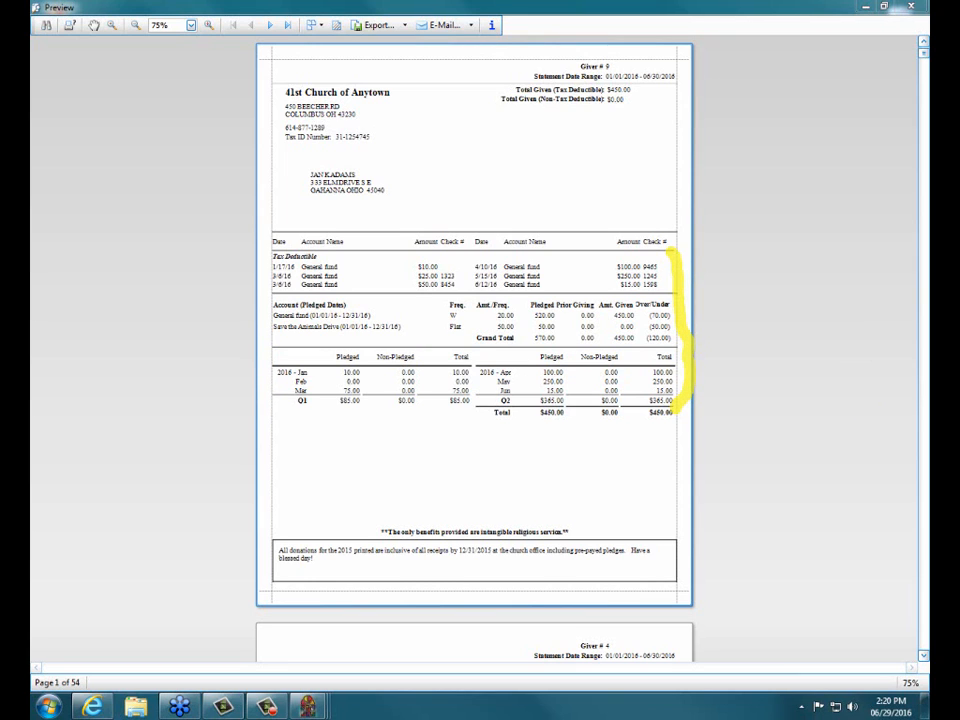
{"action": "key", "text": "Escape"}
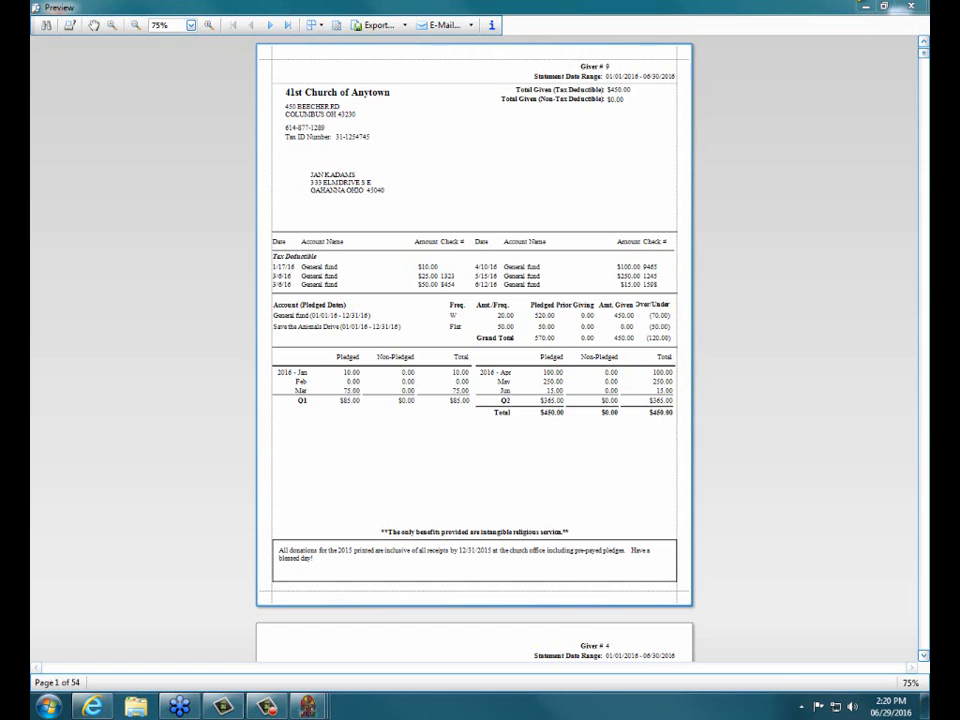
{"action": "left_click", "coordinate": [903, 7]}
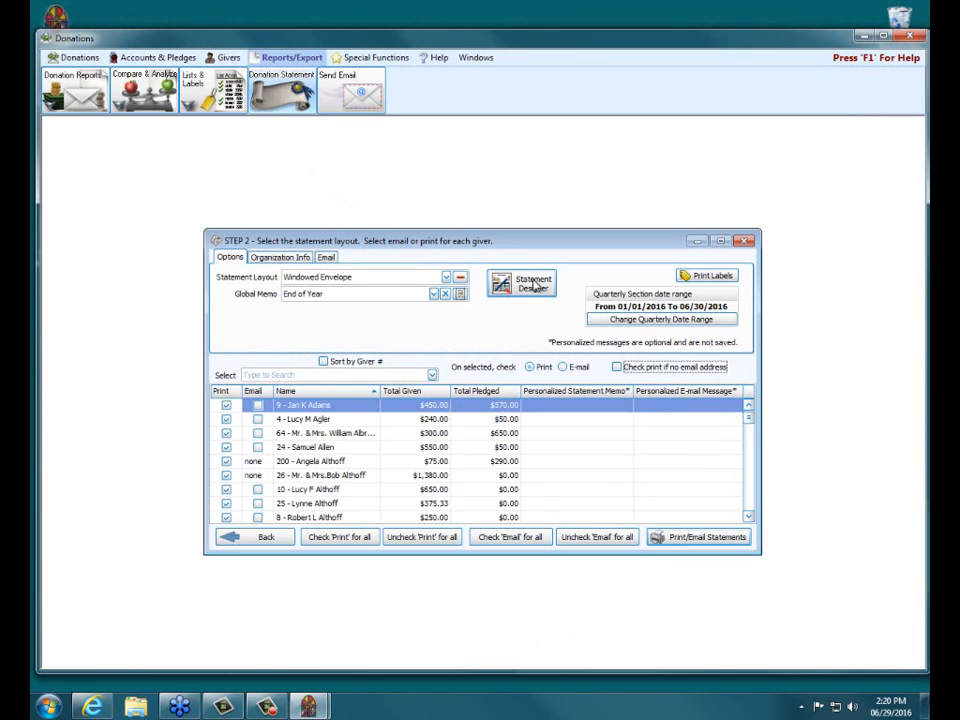
Step: Open the Windowed Envelope layout in the Statement Designer, and turn its detail section off and back on
{"action": "left_click", "coordinate": [533, 284]}
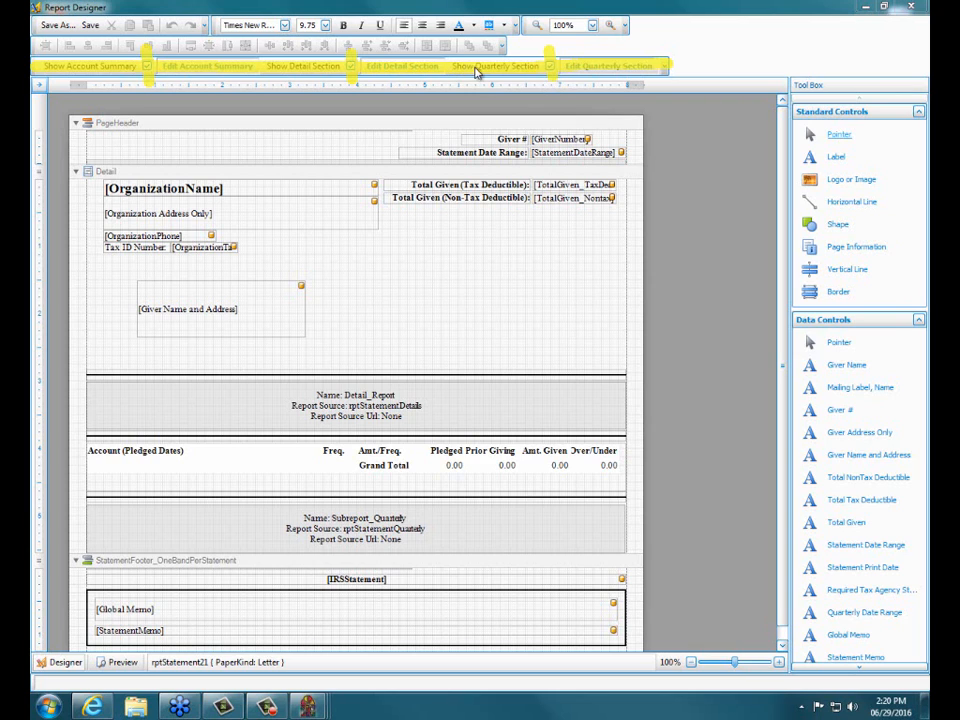
{"action": "left_click", "coordinate": [551, 69]}
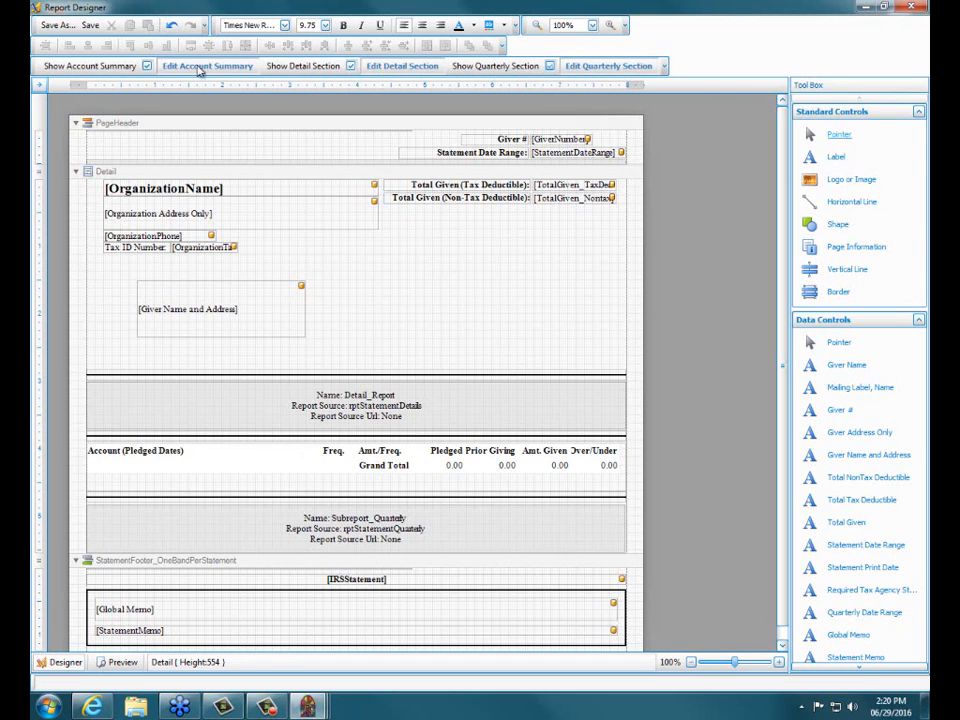
{"action": "left_click", "coordinate": [351, 67]}
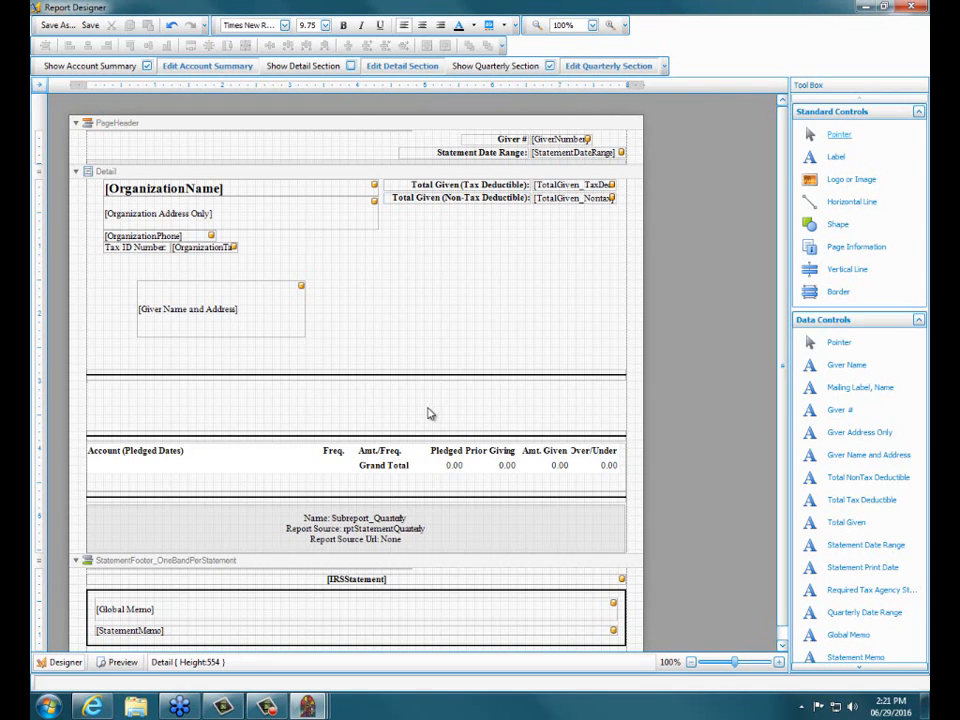
{"action": "left_click", "coordinate": [351, 66]}
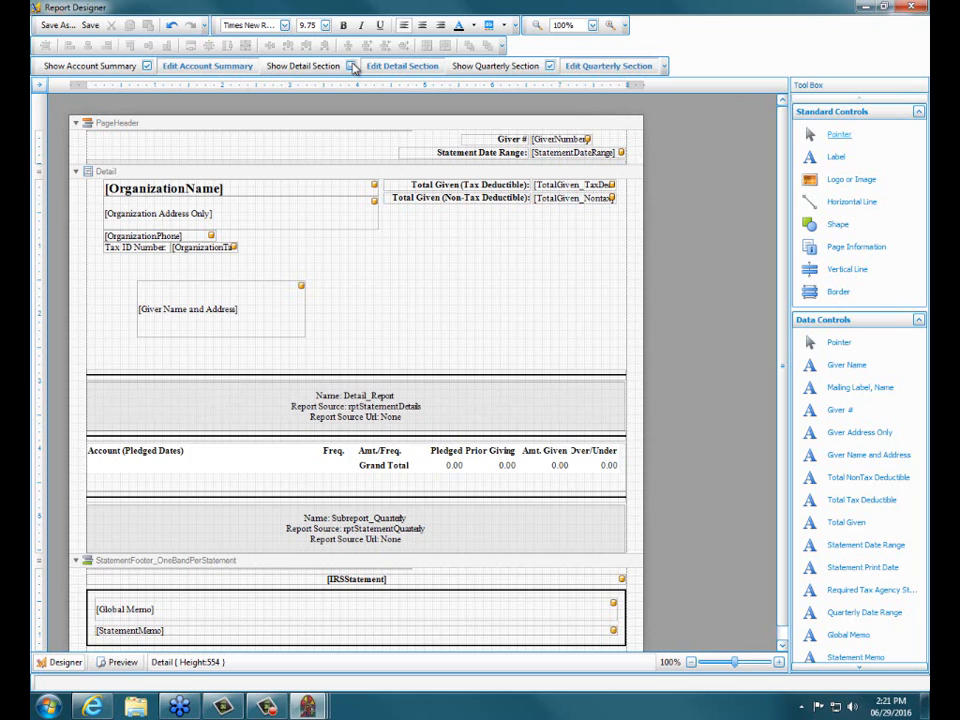
Step: Hide the quarterly section in the statement layout and save it as a new layout named "Windowed Envelope No Quarterly"
{"action": "left_click", "coordinate": [549, 66]}
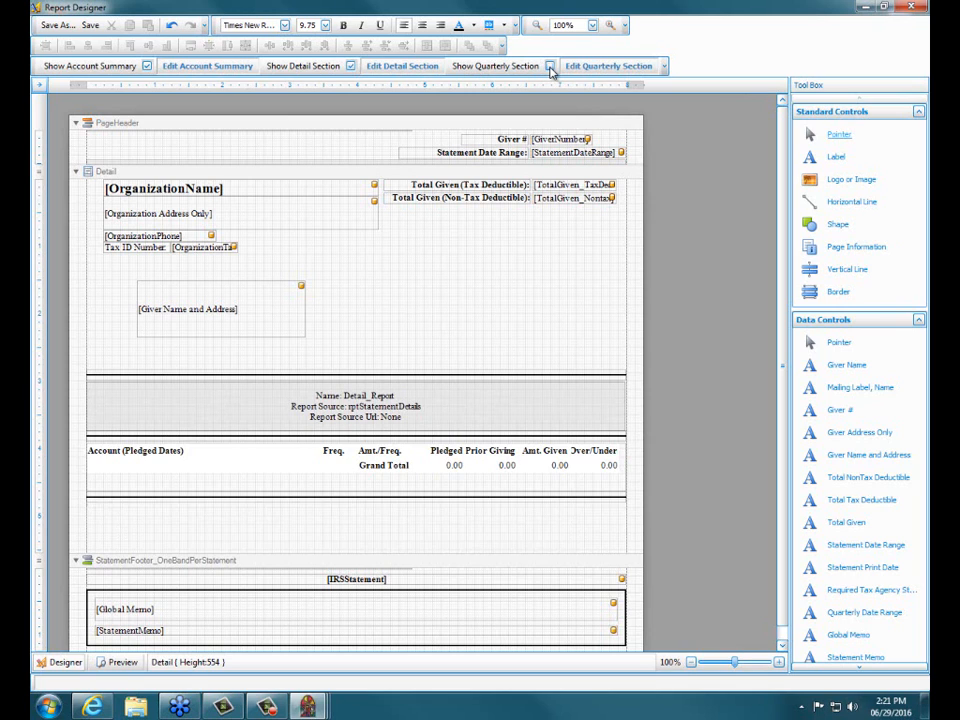
{"action": "left_click", "coordinate": [53, 25]}
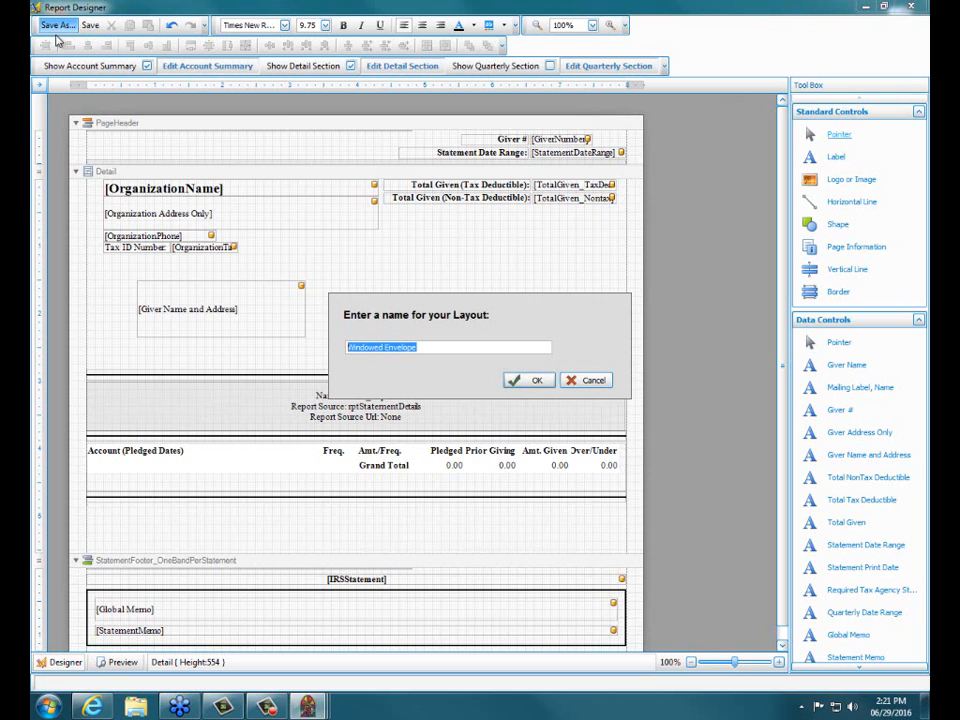
{"action": "left_click", "coordinate": [443, 345]}
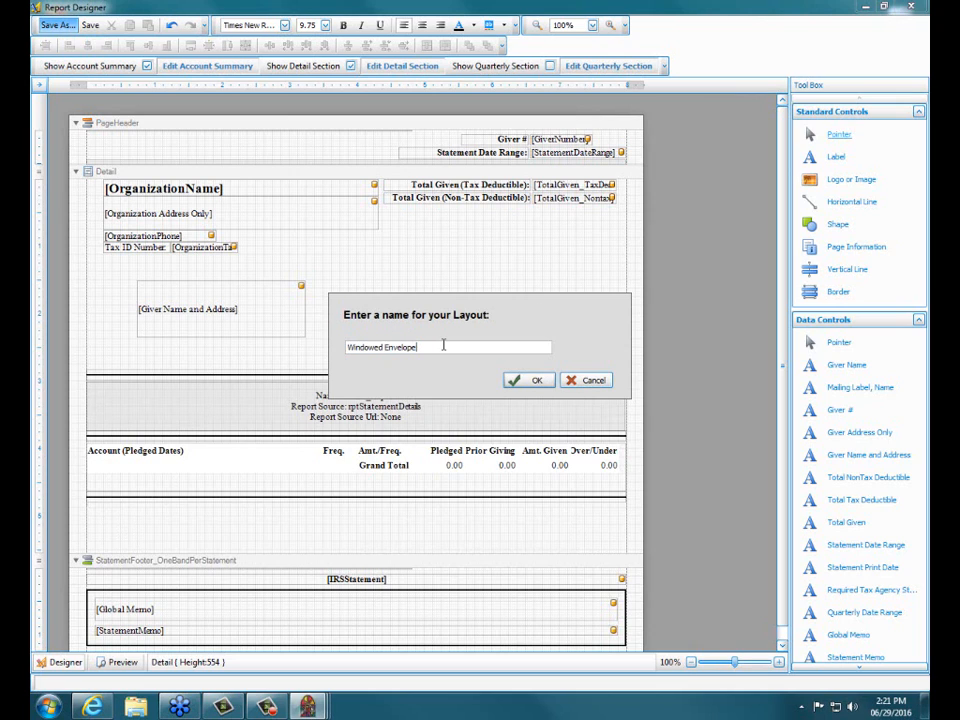
{"action": "type", "text": "No Quarterly"}
{"action": "left_click", "coordinate": [537, 381]}
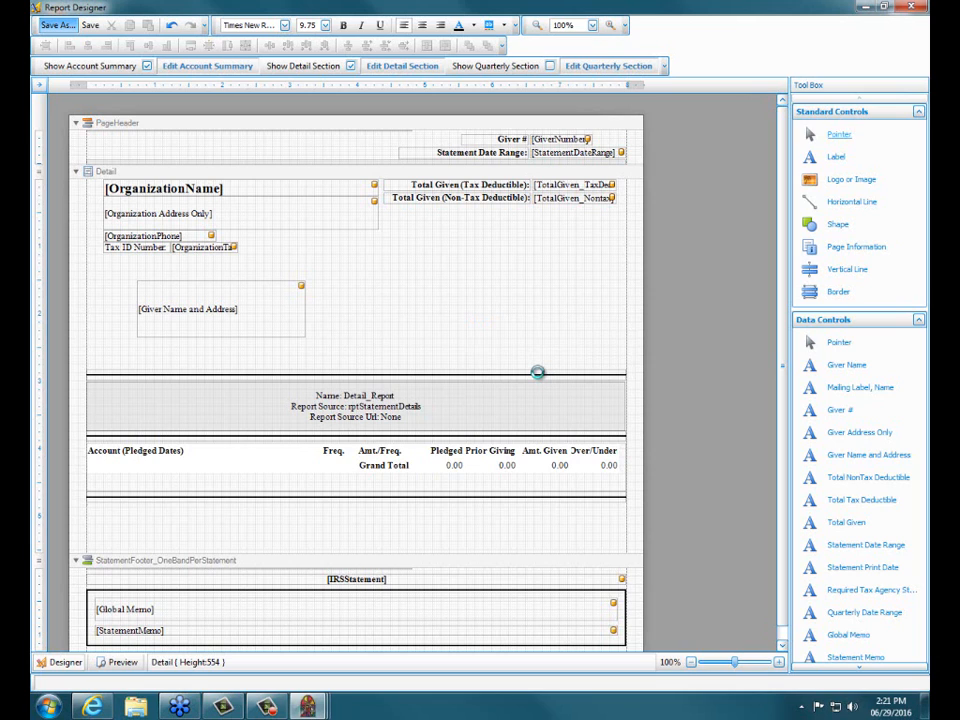
{"action": "left_click", "coordinate": [909, 7]}
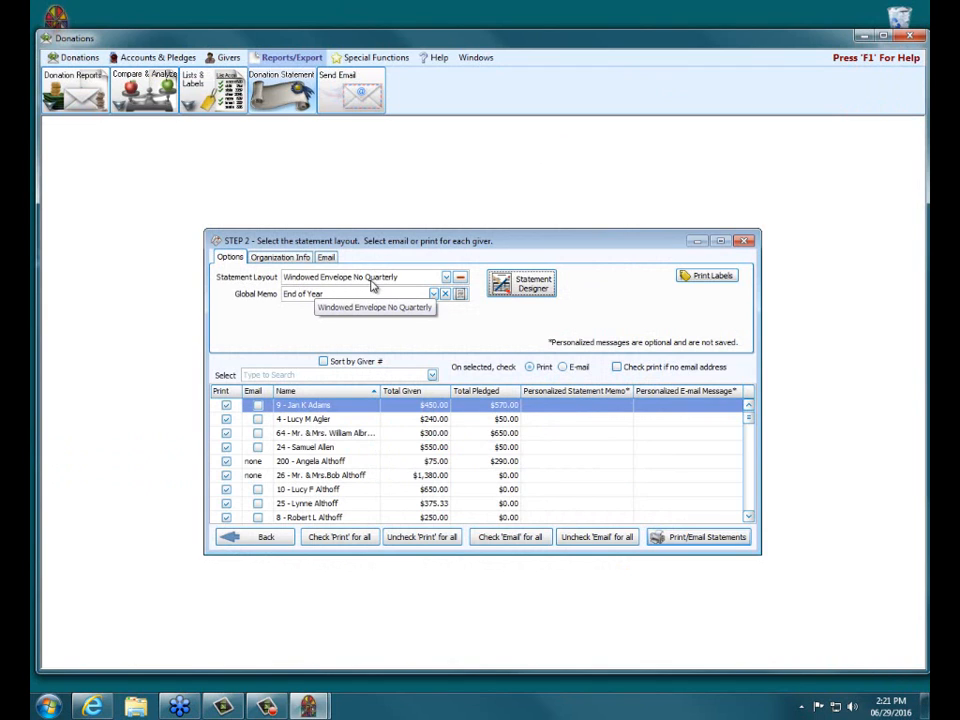
Step: Preview the donation statements with the Windowed Envelope No Quarterly layout, and close the preview
{"action": "left_click", "coordinate": [714, 539]}
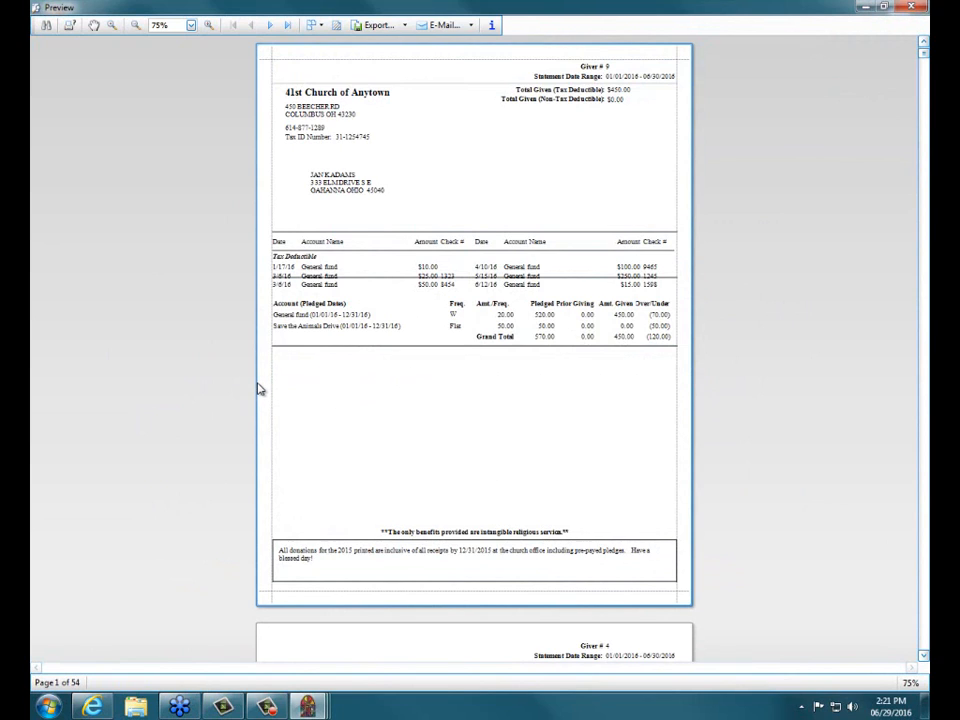
{"action": "left_click", "coordinate": [910, 7]}
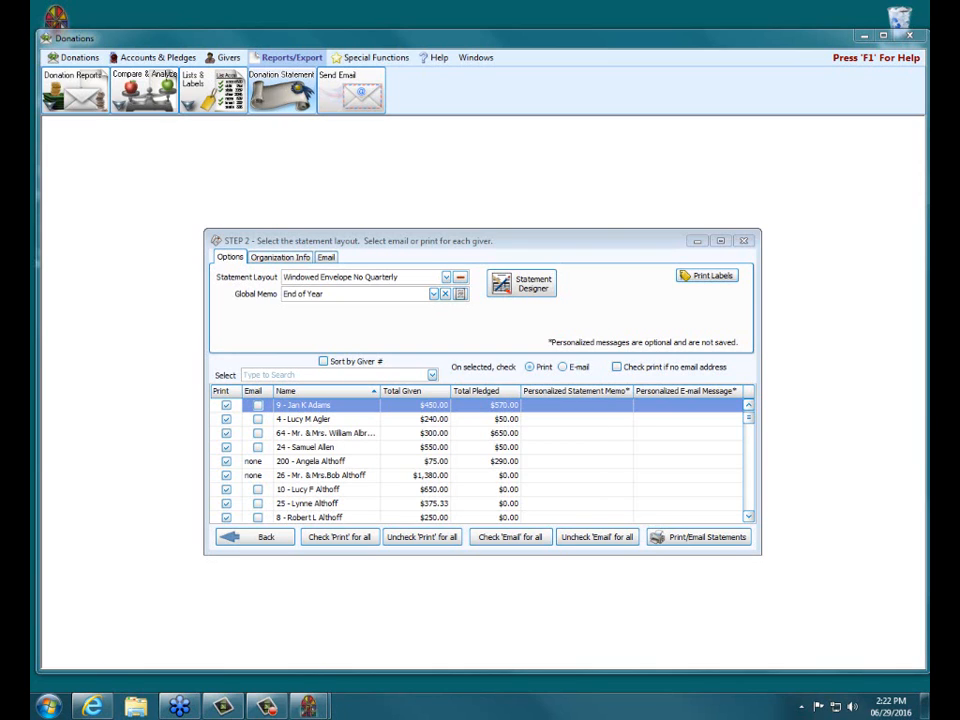
Step: Preview the givers' mailing labels in the "Avery standard, 5160 Address" layout starting at position 1, and close the labels
{"action": "left_click_drag", "start_coordinate": [664, 275], "coordinate": [738, 275]}
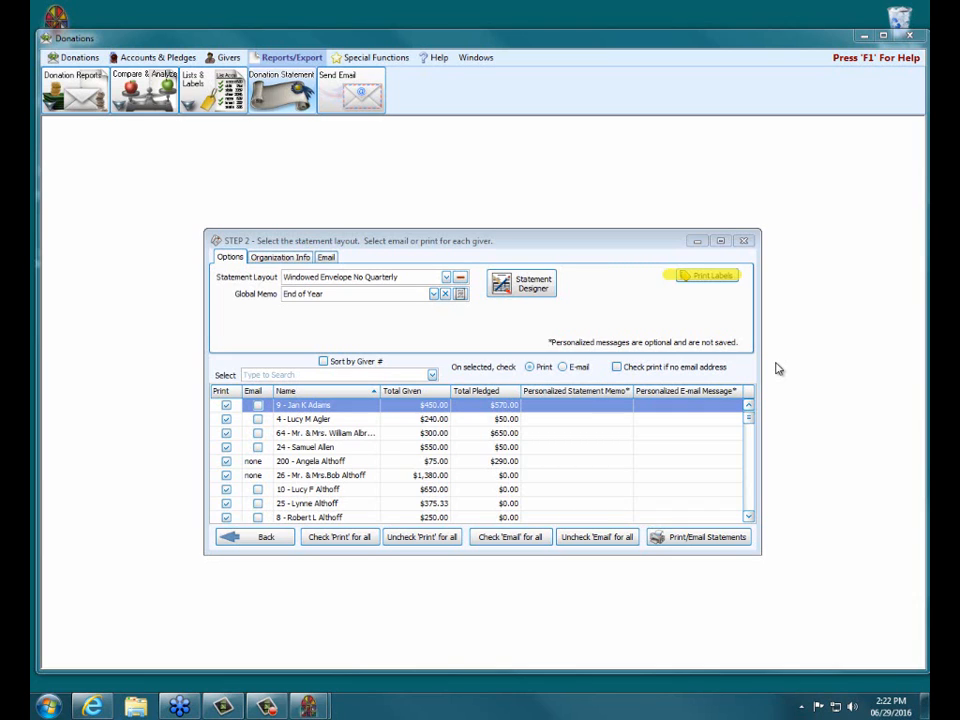
{"action": "left_click", "coordinate": [713, 281]}
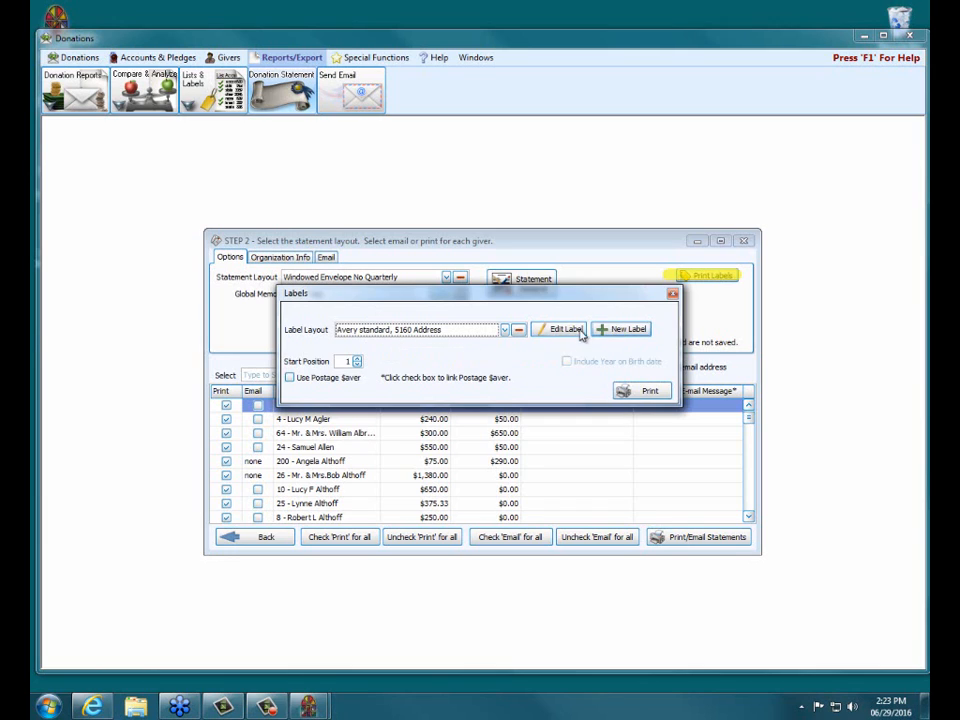
{"action": "left_click", "coordinate": [636, 393]}
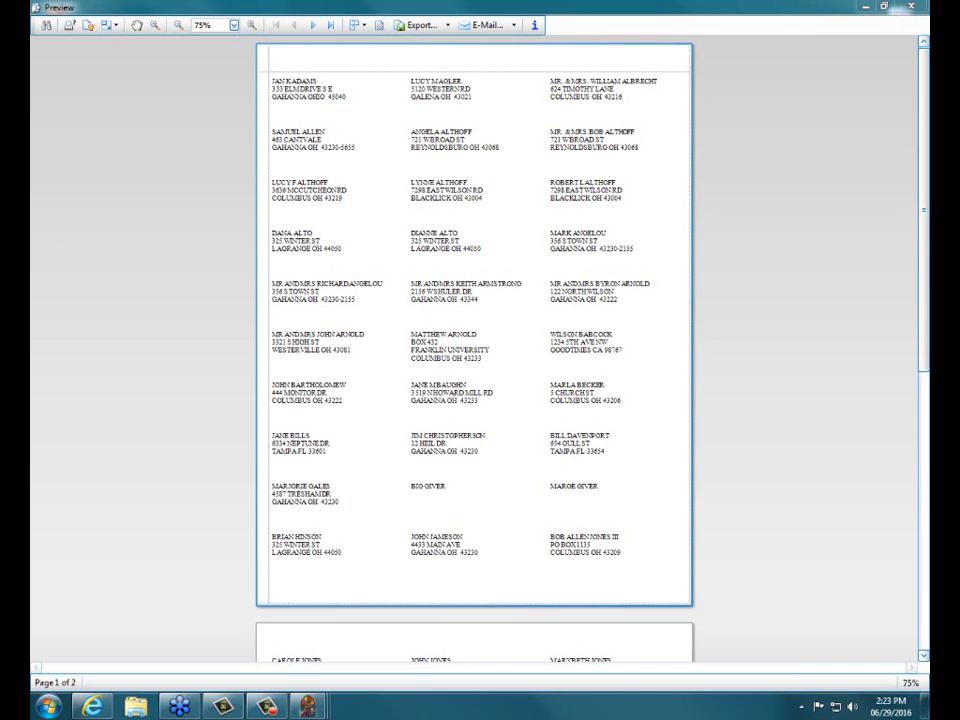
{"action": "left_click", "coordinate": [913, 10]}
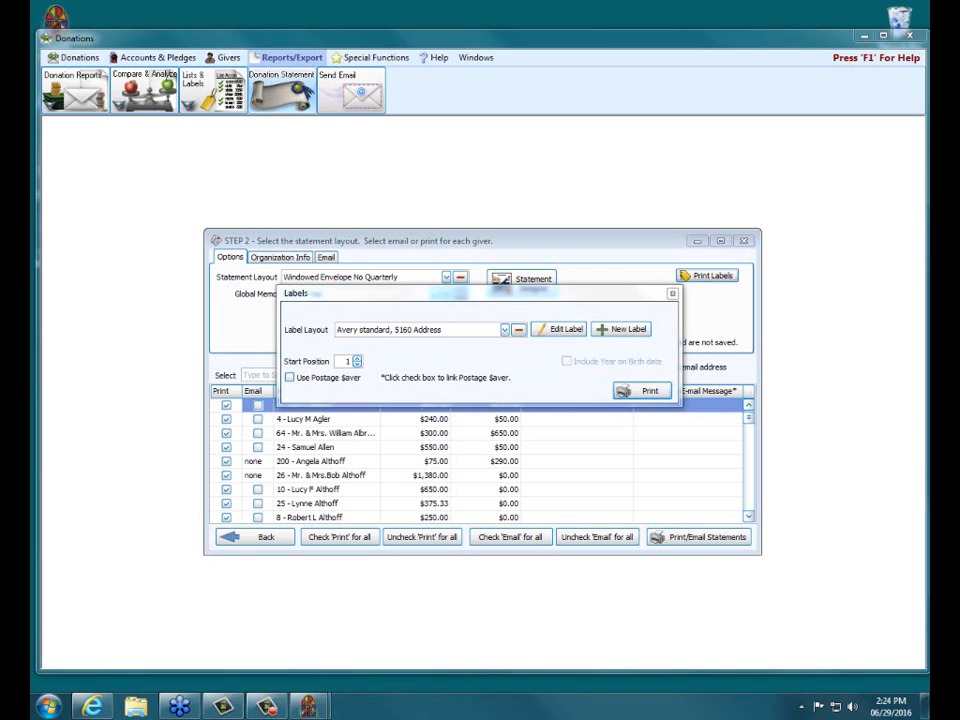
{"action": "left_click", "coordinate": [672, 293]}
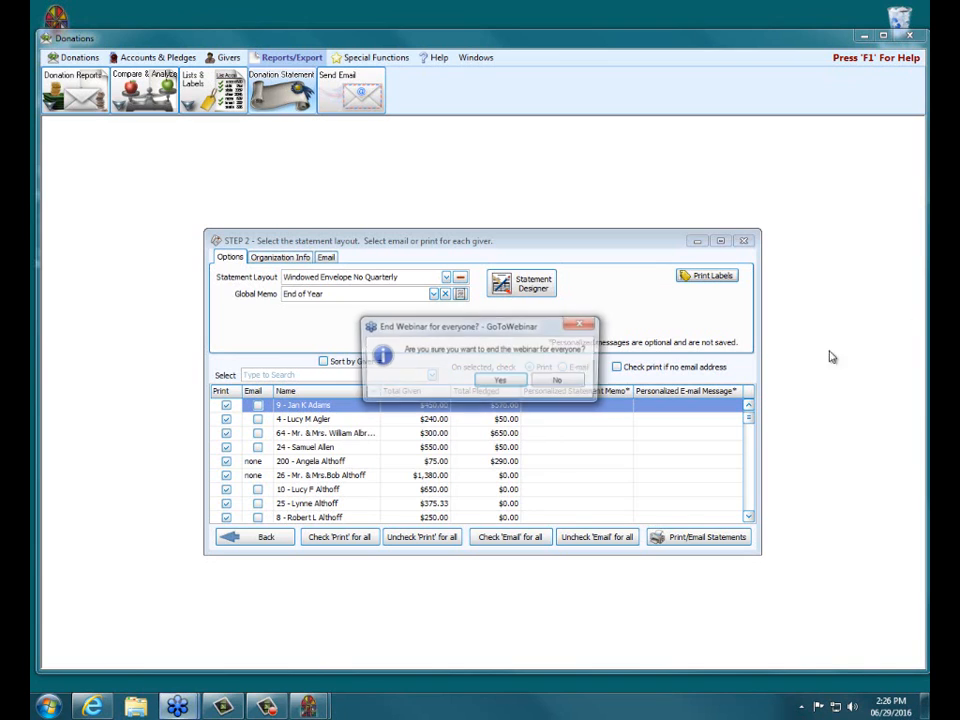
{"action": "left_click", "coordinate": [499, 381]}
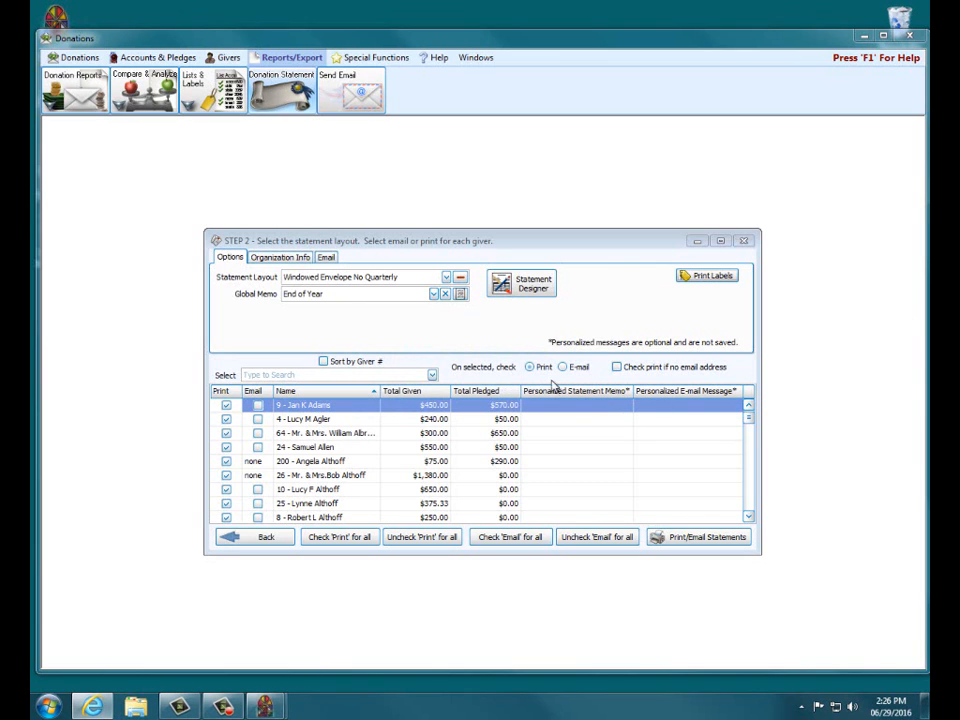